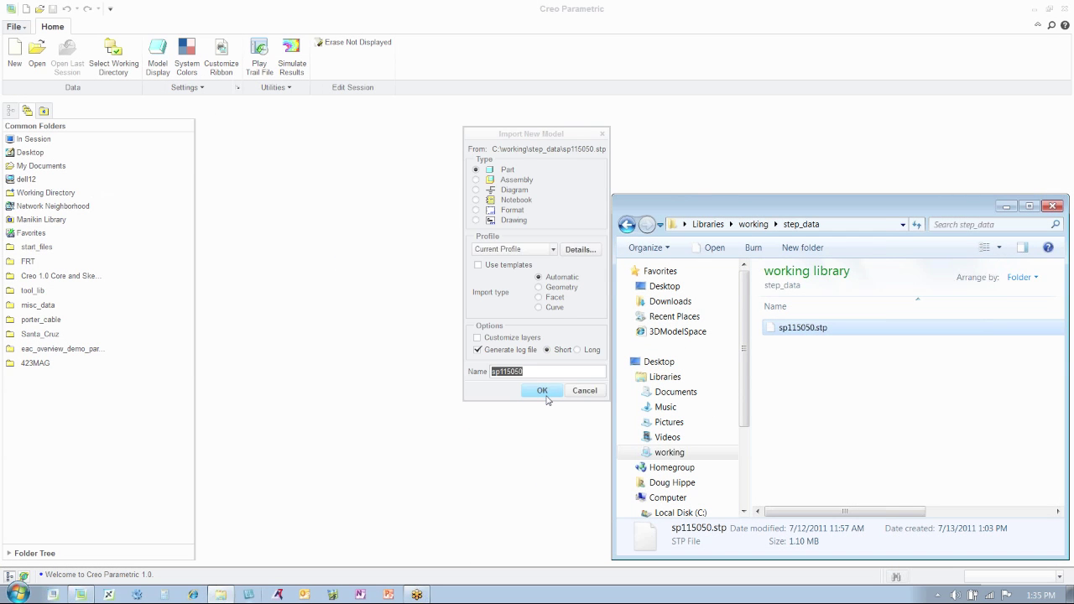
Step: Import sp115050.stp as a new part with the automatic import type and highlight its import feature in the model
left_click(542, 391)
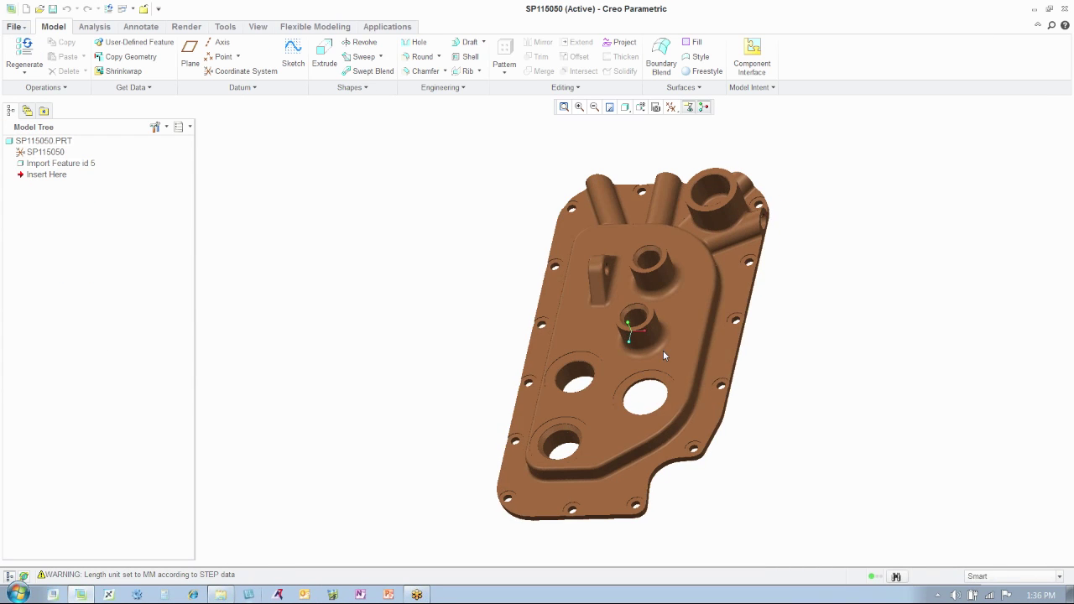
left_click(59, 164)
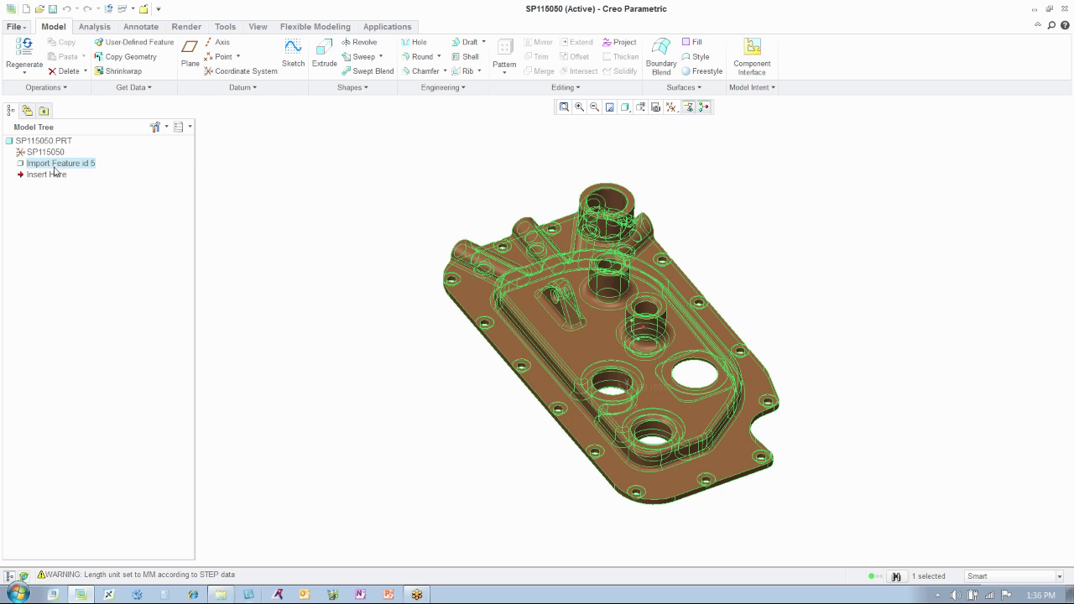
left_click(232, 169)
Step: Offset the flange's straight end face near the notched corner outward by about 16.3 mm with the flexible modeling Offset tool
middle_click_drag(252, 170, 853, 436)
scroll(851, 435, "down", 8)
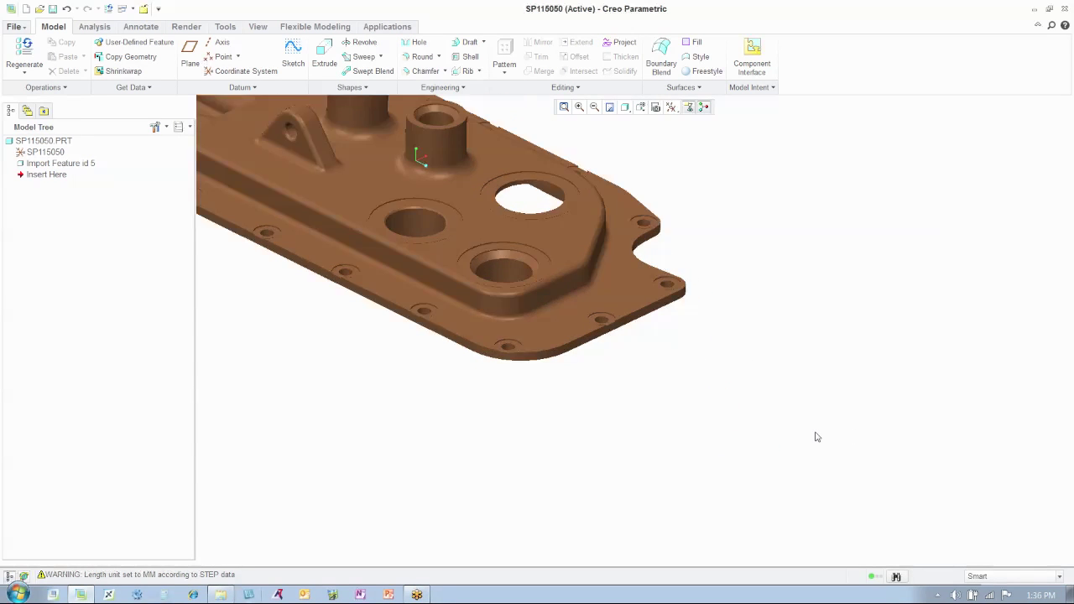
scroll(810, 436, "down", 6)
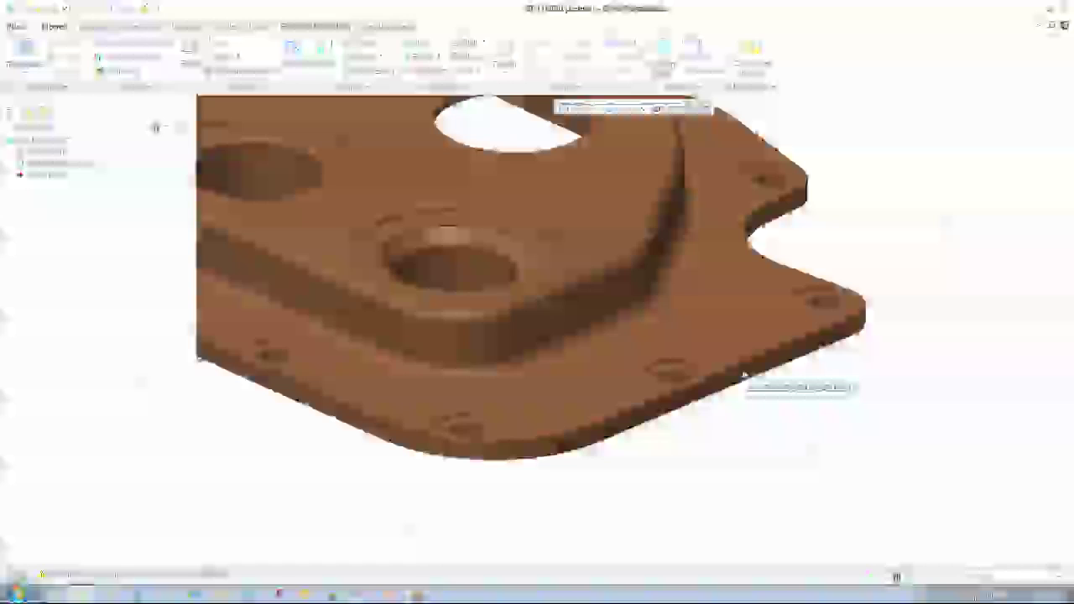
key("alt")
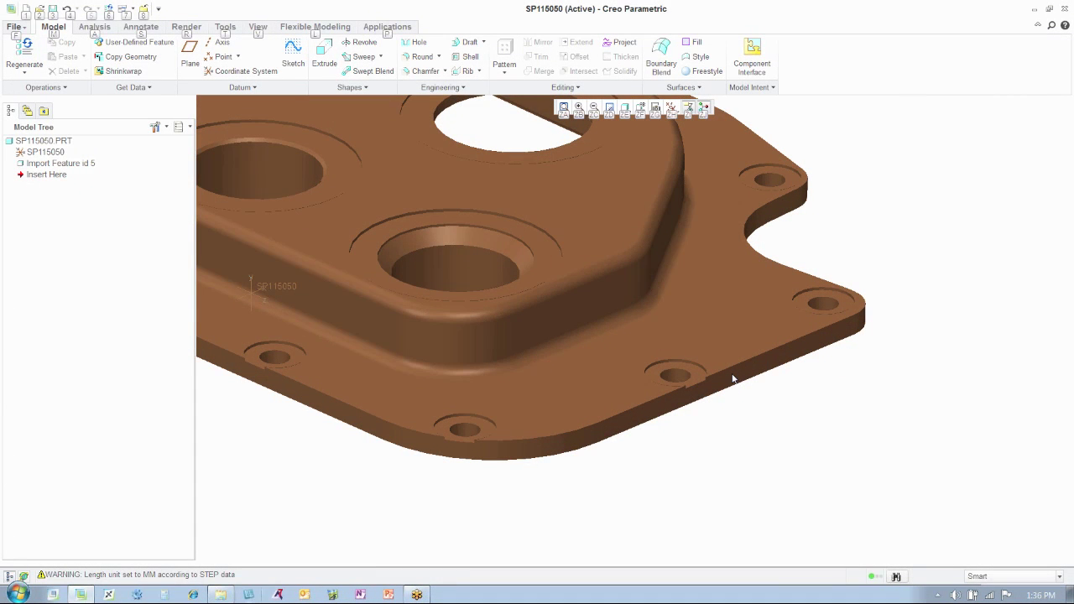
key("alt")
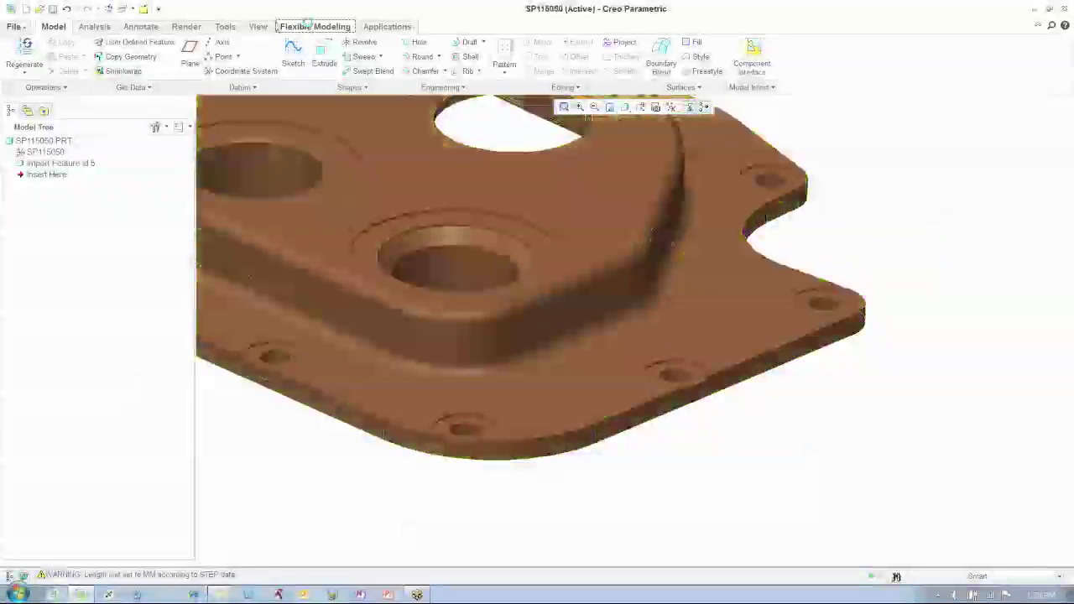
left_click(314, 26)
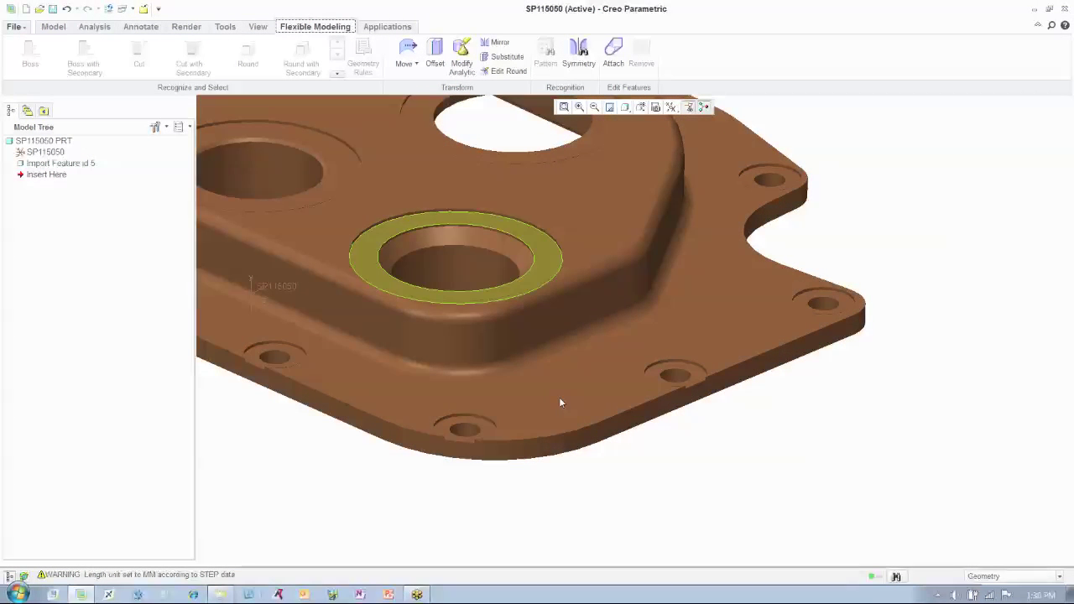
key("alt")
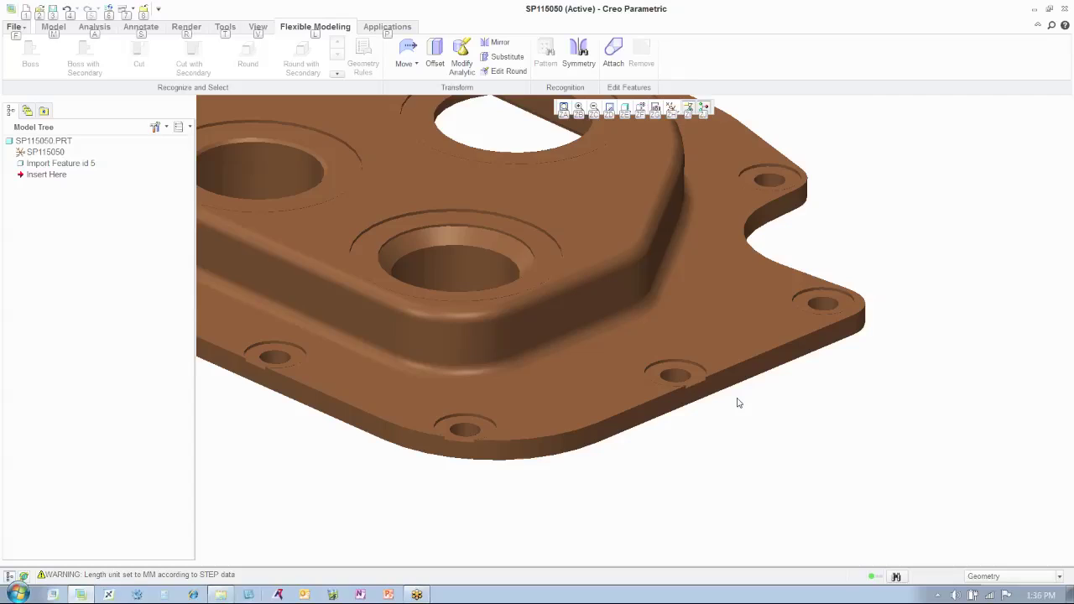
scroll(736, 400, "down", 4)
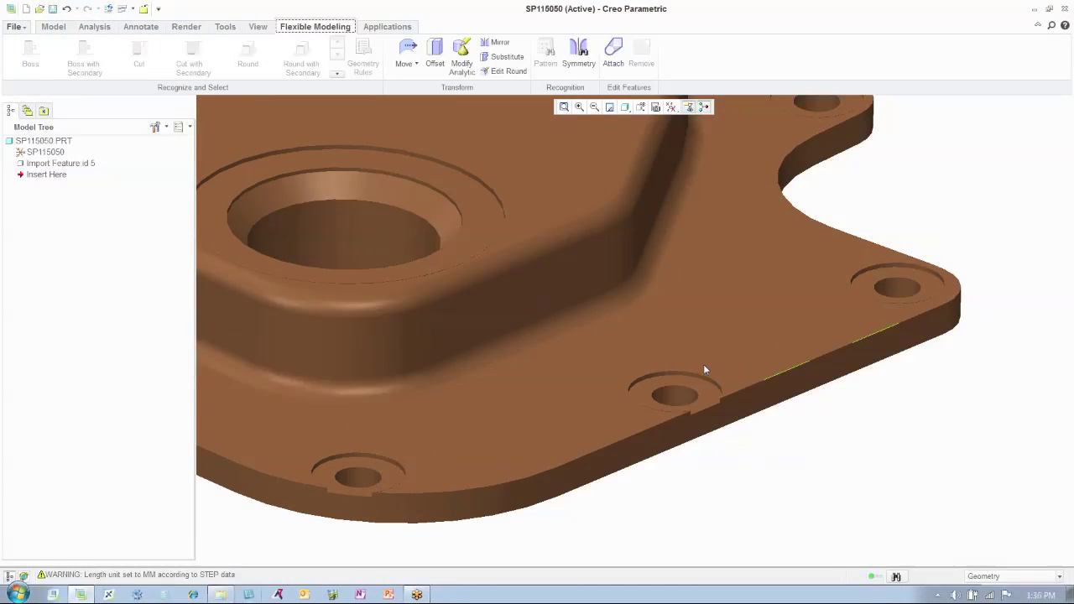
left_click(750, 408)
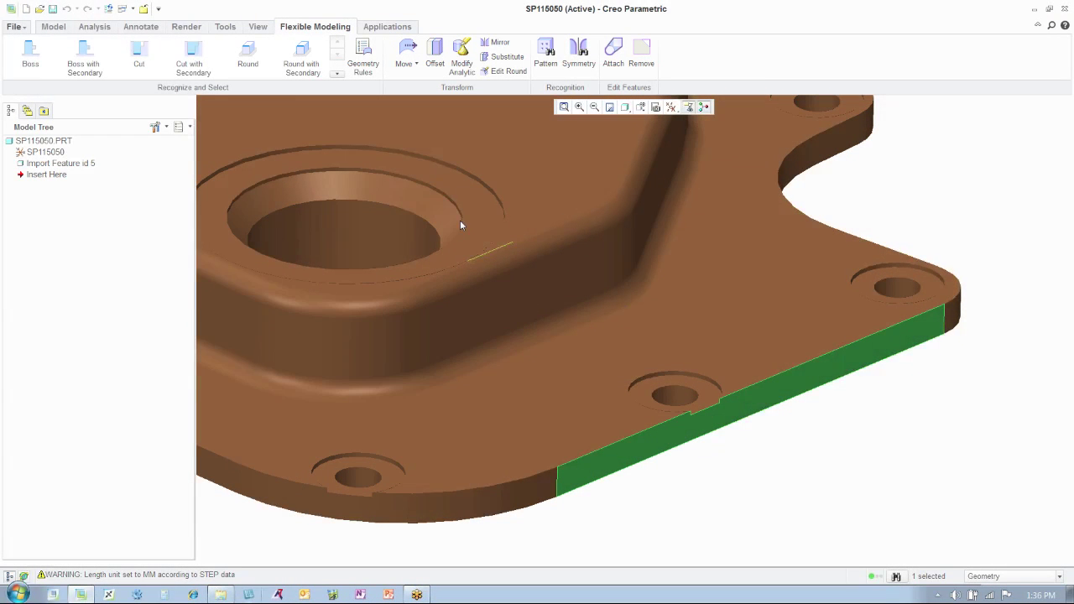
left_click(434, 52)
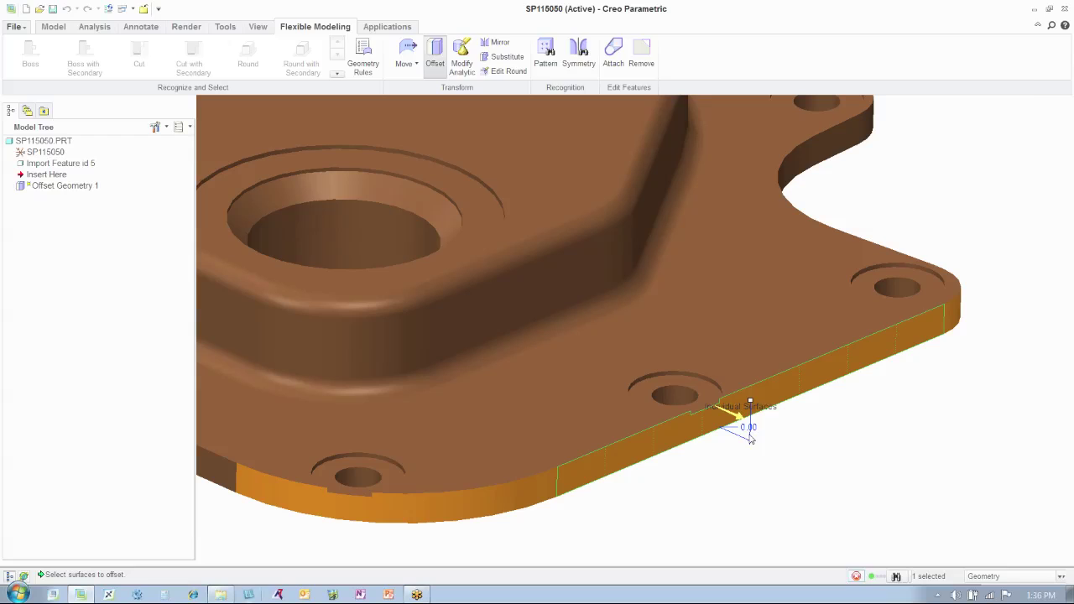
left_click_drag(819, 432, 858, 450)
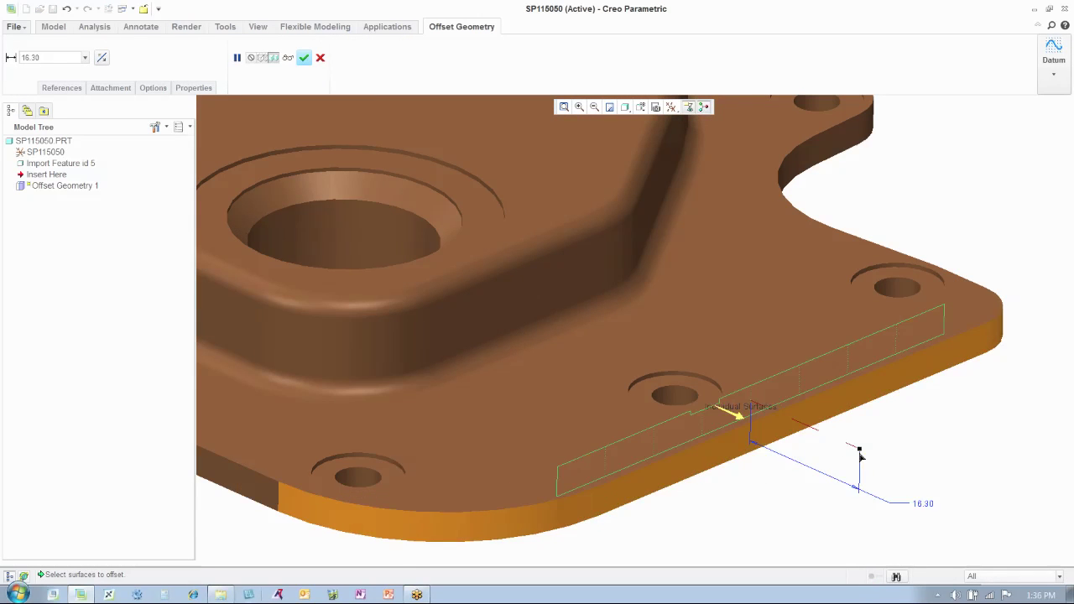
Step: Set the end face's offset distance to 25 mm and complete the offset feature
double_click(923, 504)
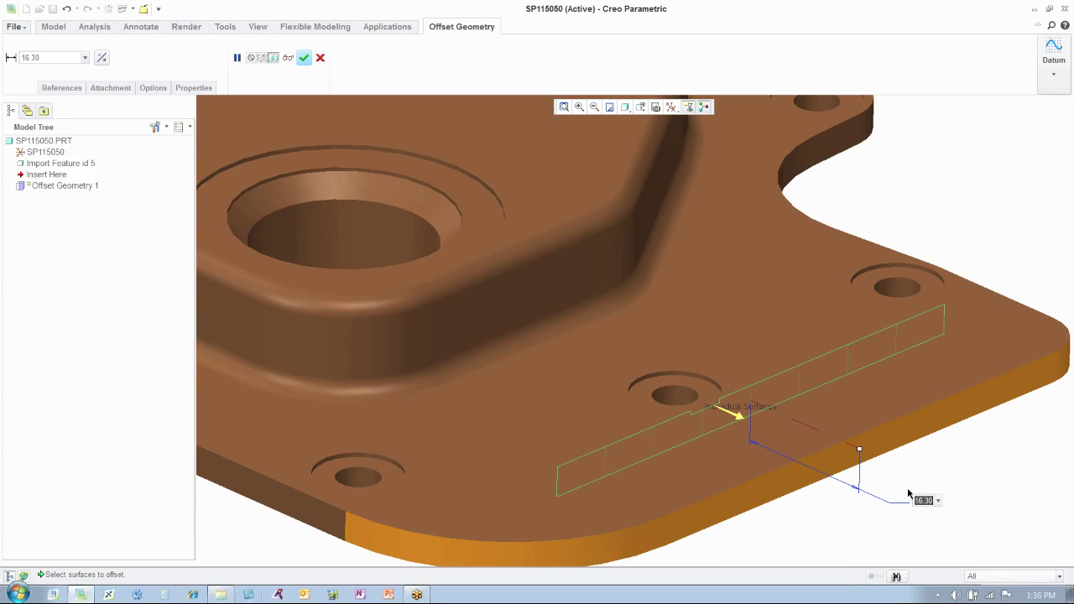
type("25")
key("Return")
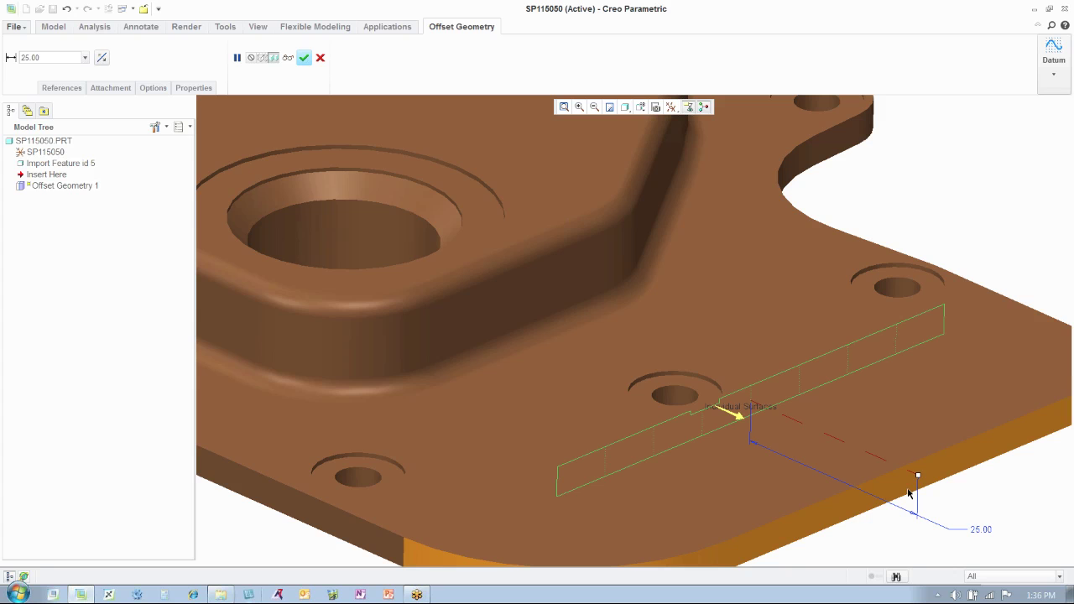
middle_click(977, 506)
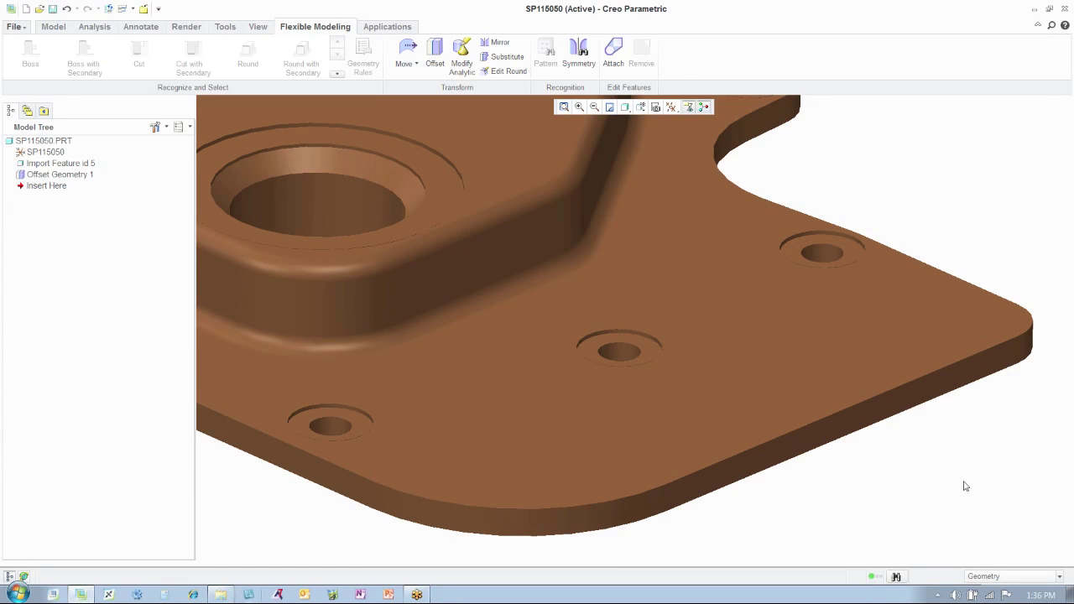
Step: Edit the Offset Geometry 1 feature so the flange end face is offset by 20 mm
left_click(52, 174)
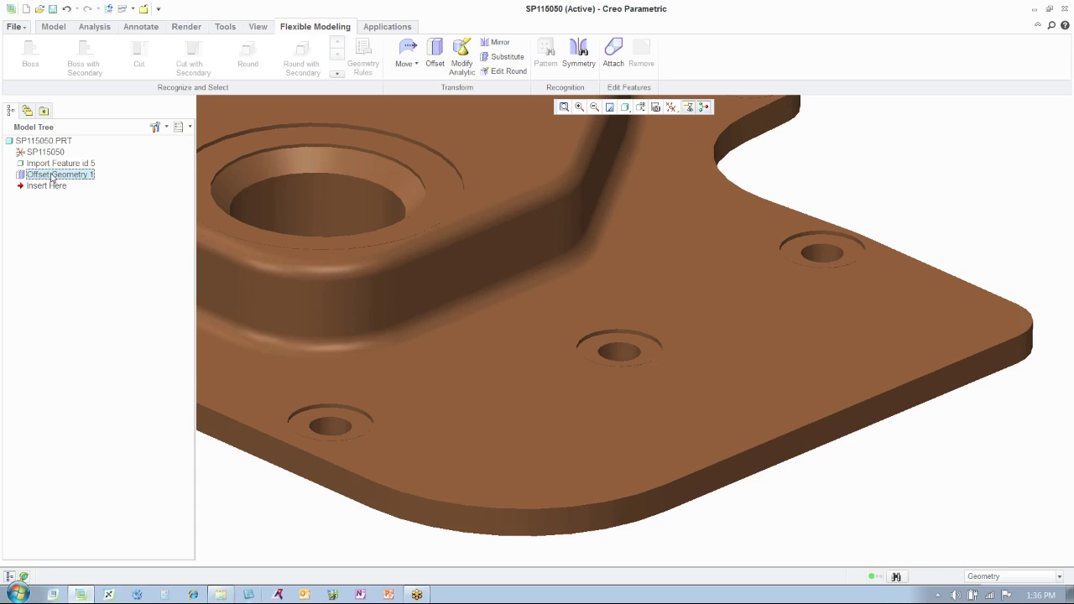
right_click(42, 179)
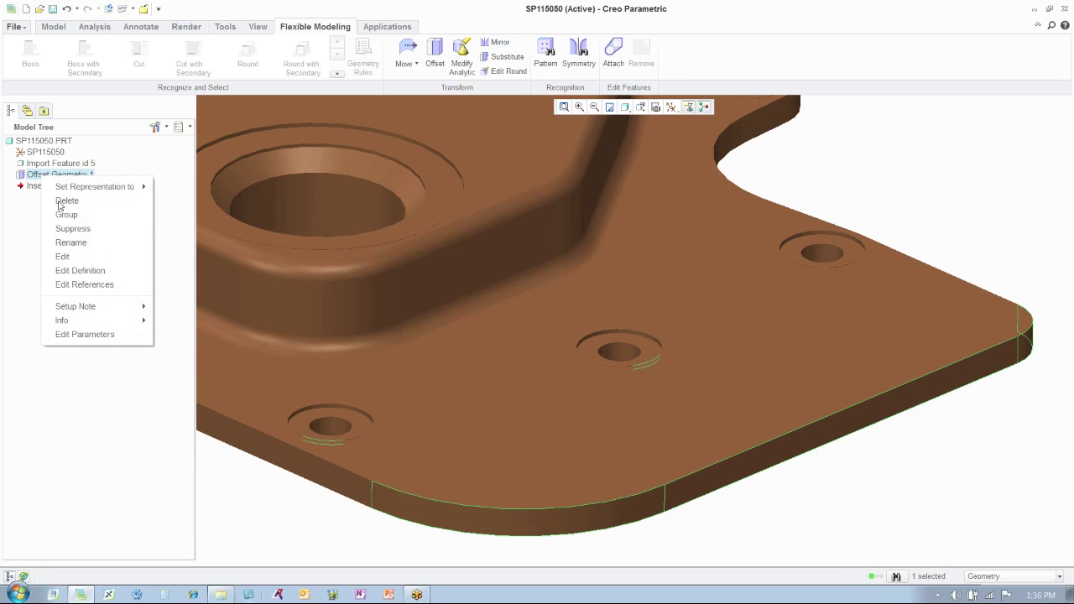
left_click(63, 254)
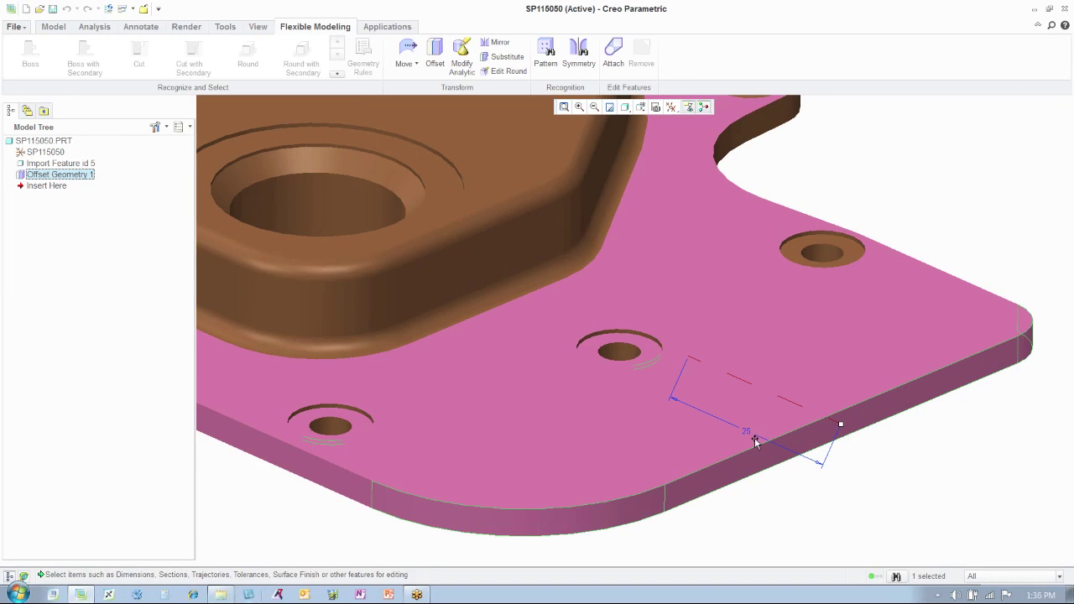
double_click(750, 428)
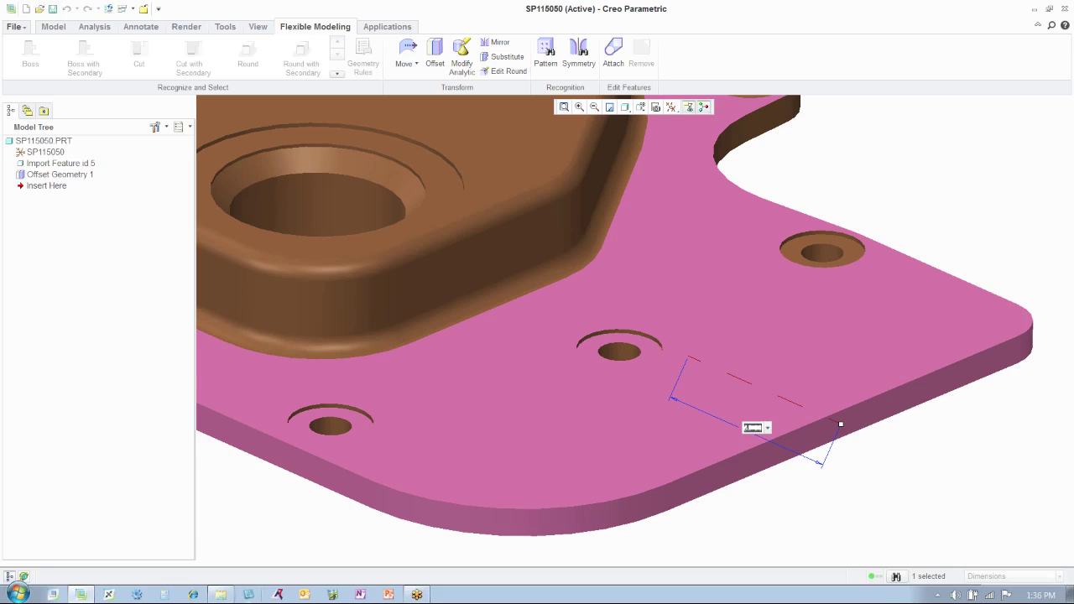
type("20")
key("Return")
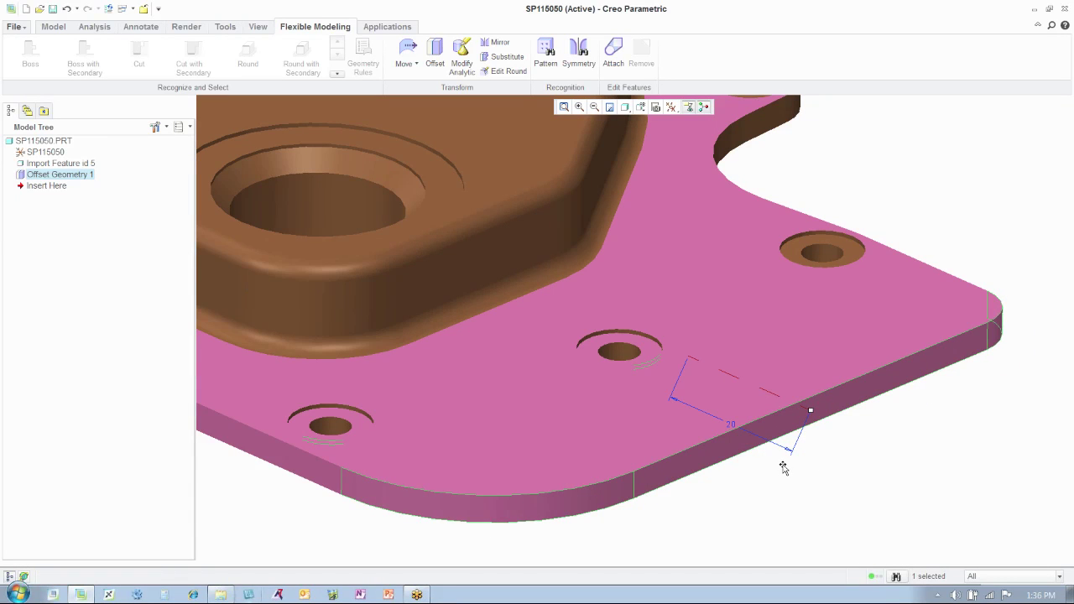
middle_click(813, 491)
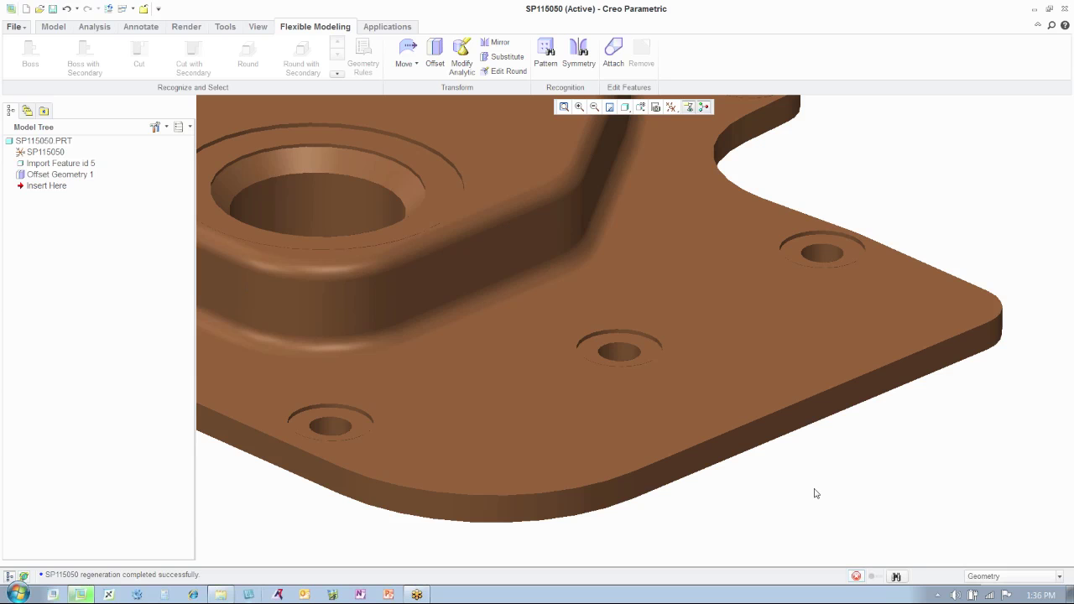
Step: Offset the recessed floor surface on the underside of the cover by 0.75 mm
scroll(814, 493, "up", 2)
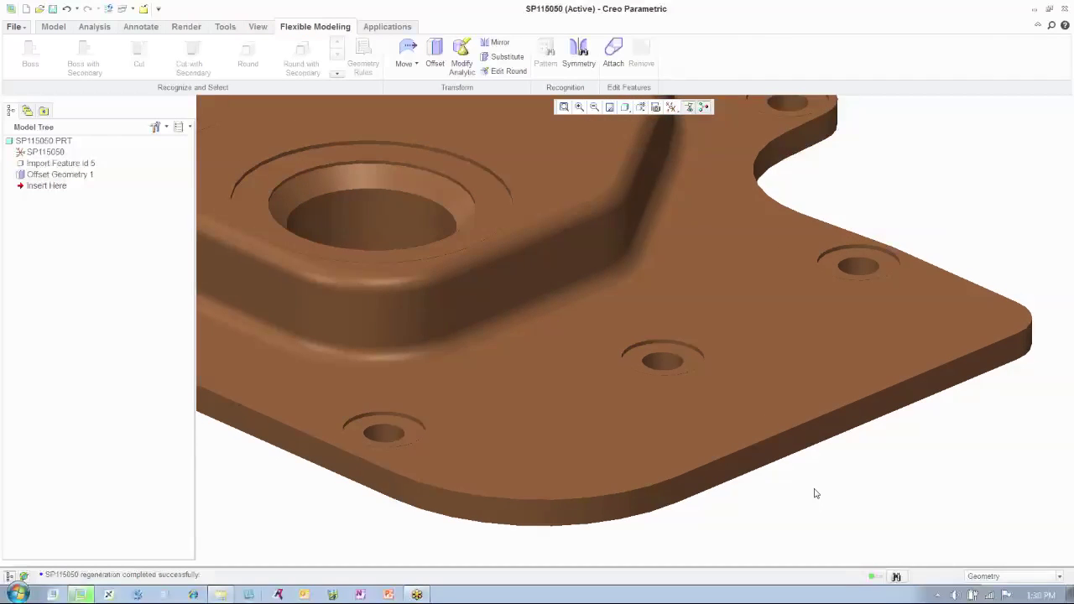
middle_click_drag(815, 494, 815, 493)
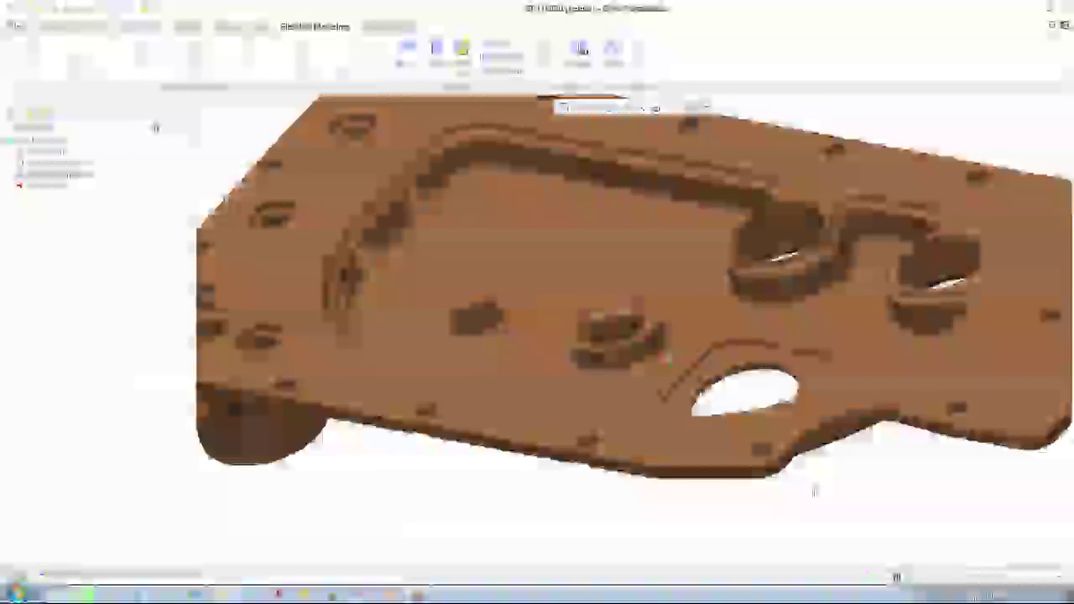
left_click(526, 228)
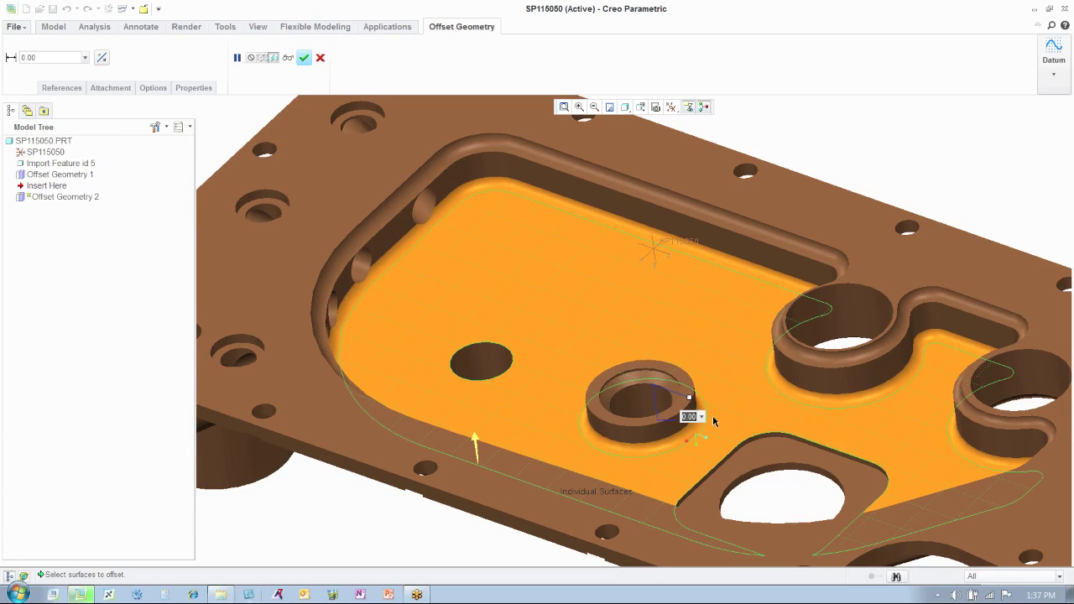
double_click(688, 416)
key("Return")
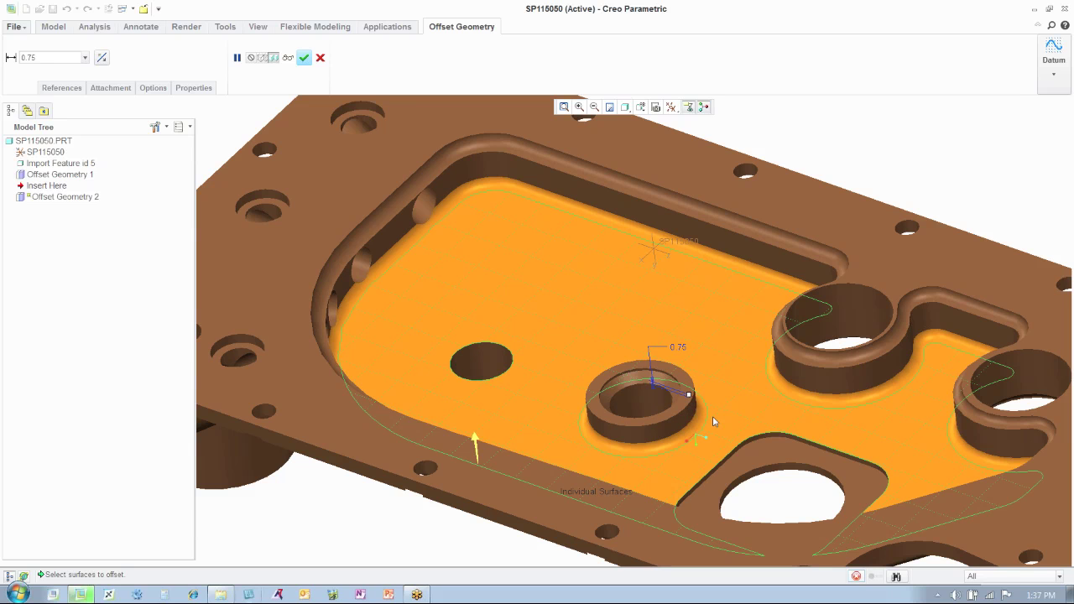
middle_click(908, 164)
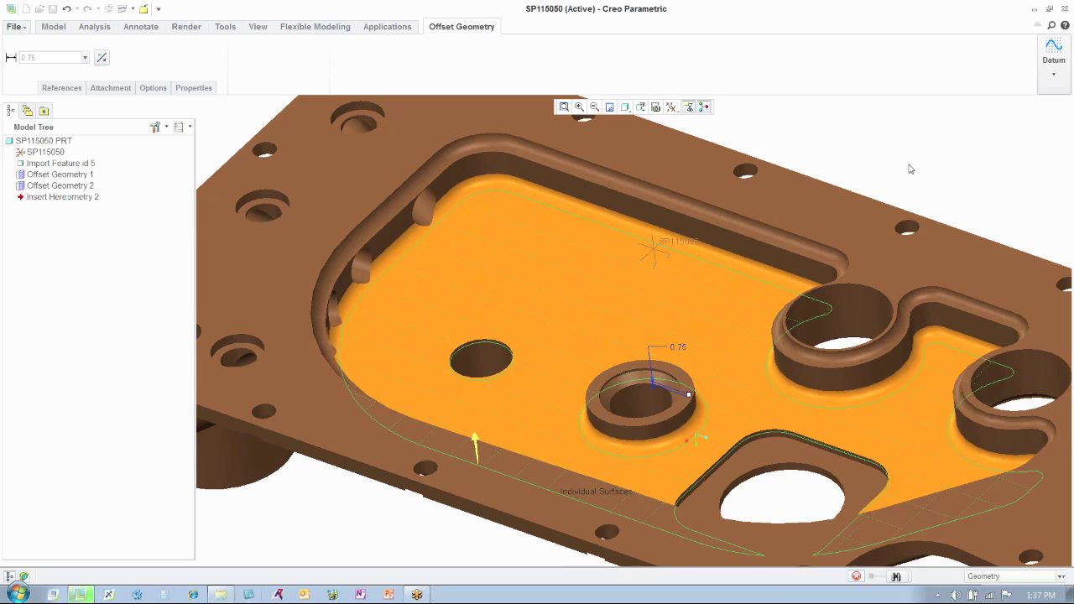
Step: Select the entire triangular lug on the cover's upper side from one of its faces using boss shape recognition
key("ctrl+d")
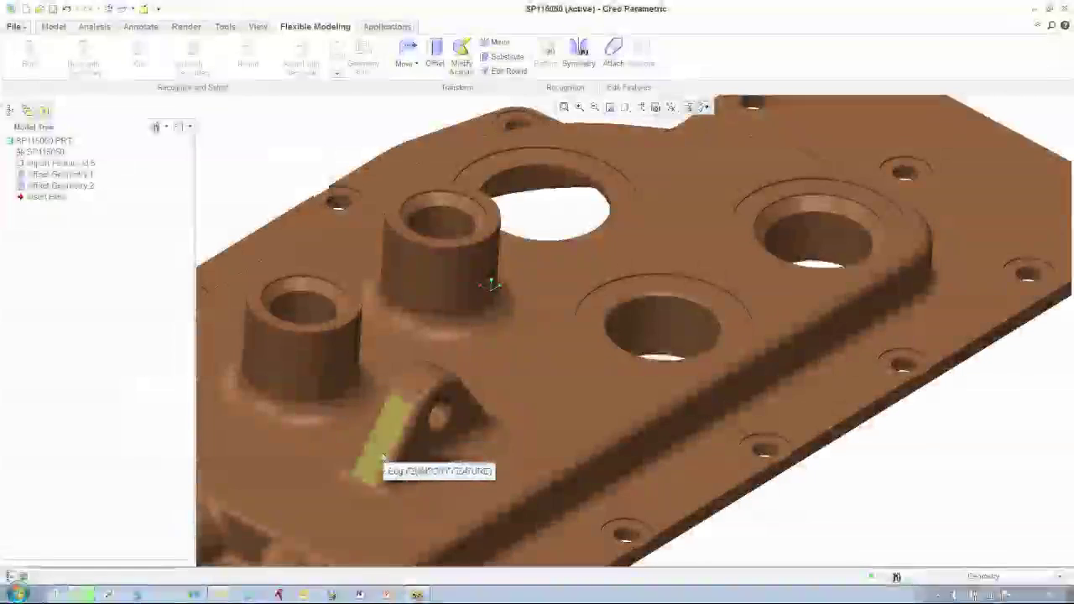
left_click(382, 454)
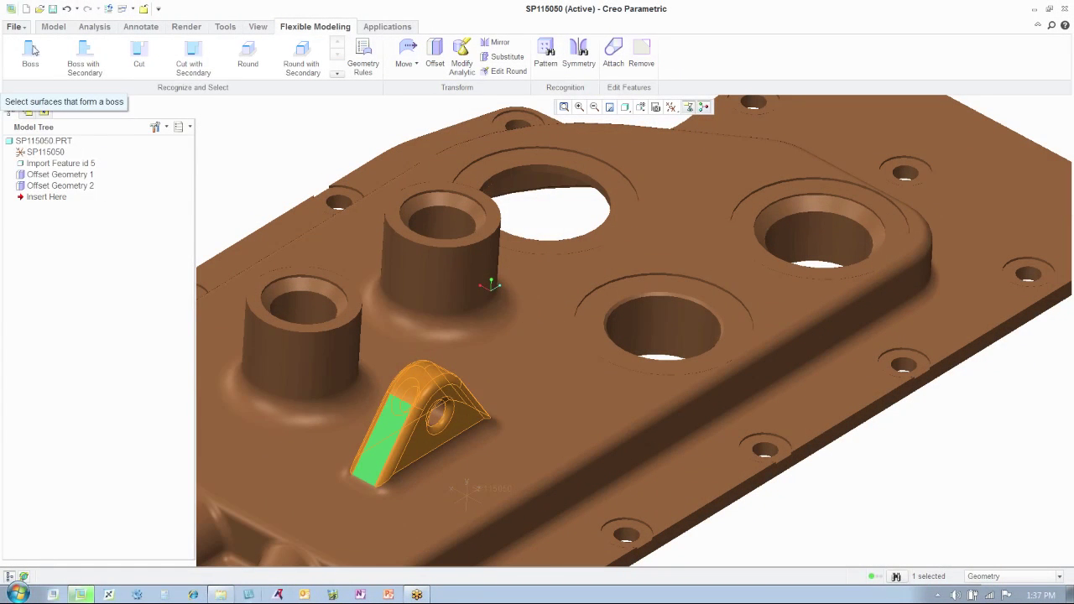
left_click(92, 67)
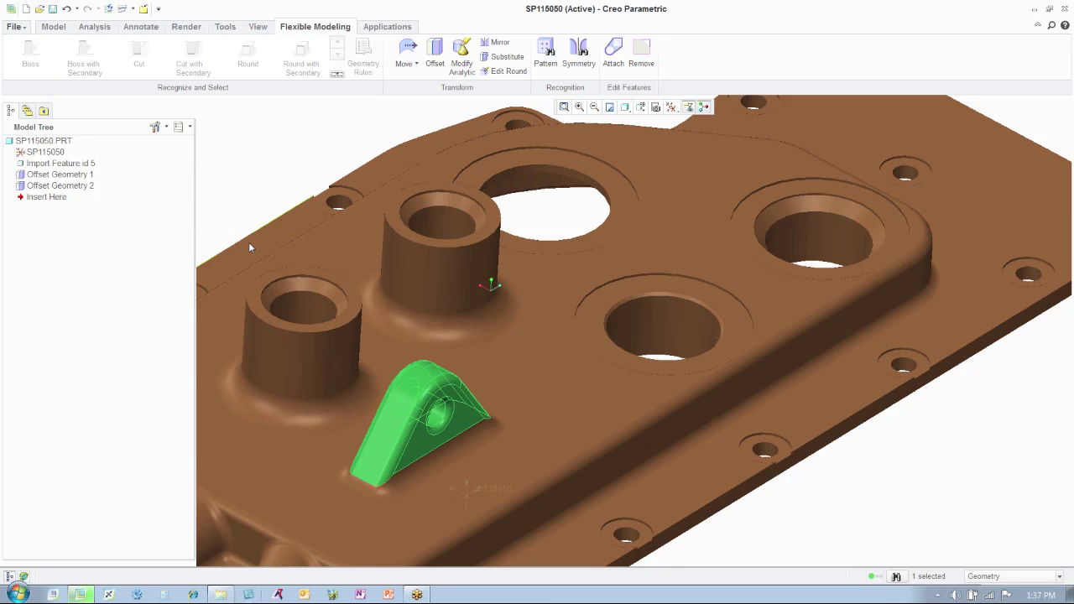
Step: Move the lug freely with the dragger onto the side wall of the raised area so it reaches the flange, and complete the move
left_click(407, 63)
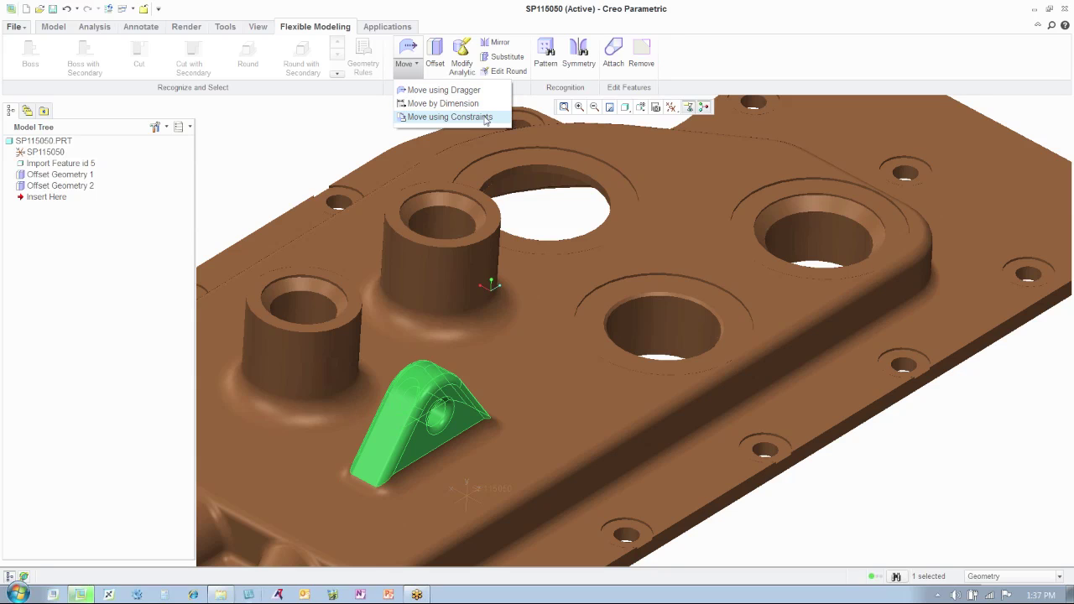
left_click(443, 90)
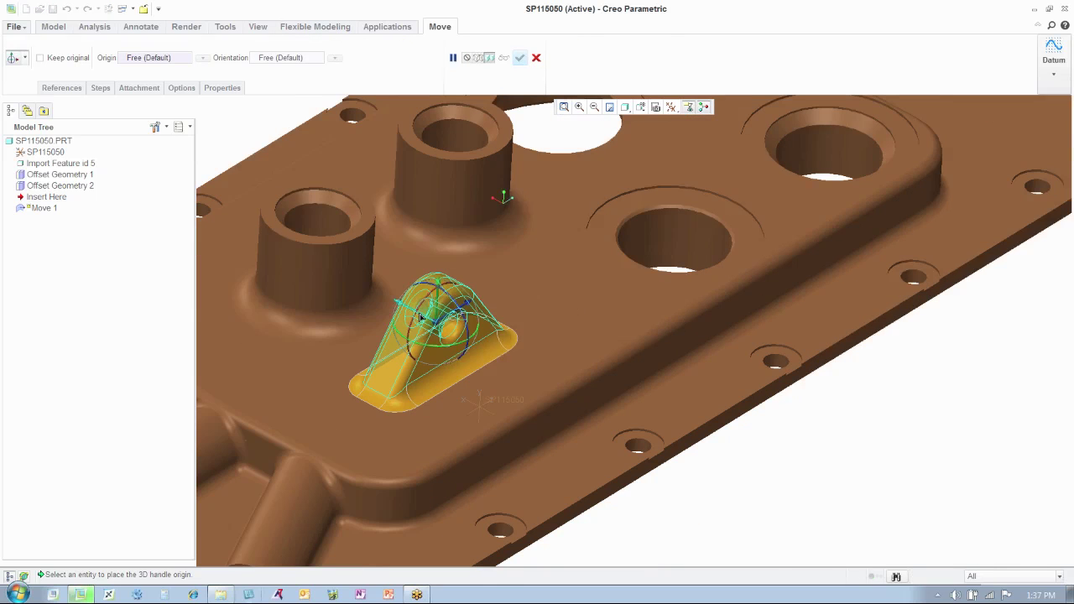
left_click_drag(449, 326, 545, 375)
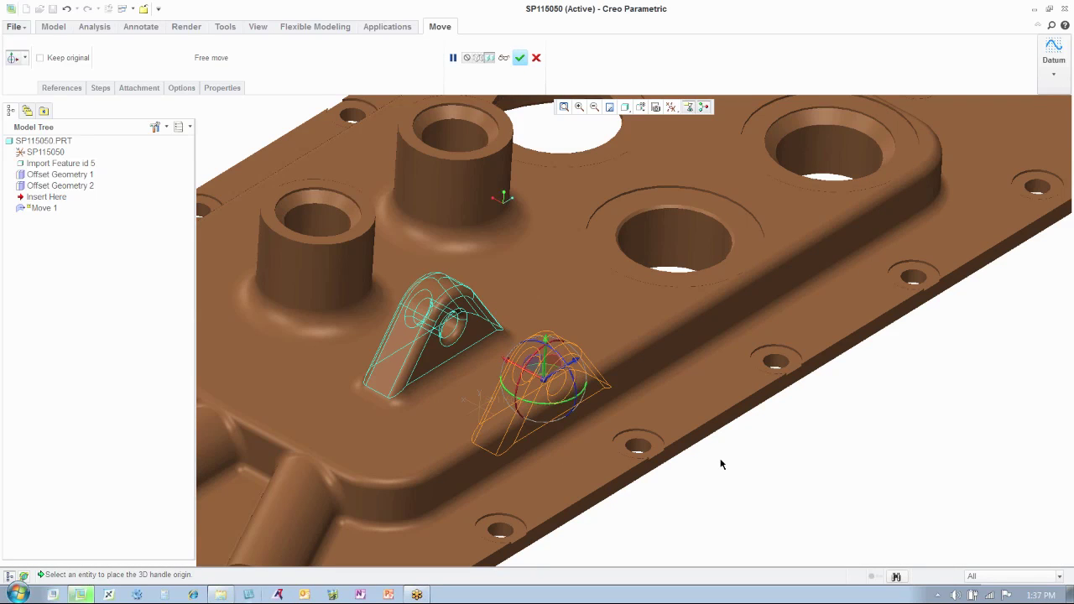
middle_click_drag(721, 464, 721, 464)
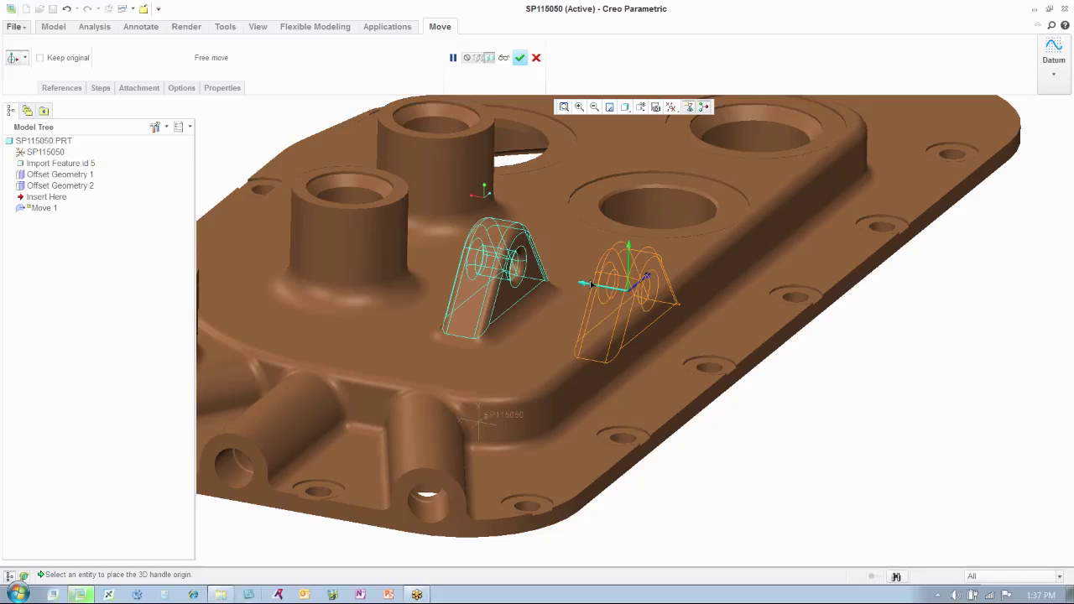
left_click_drag(590, 284, 608, 290)
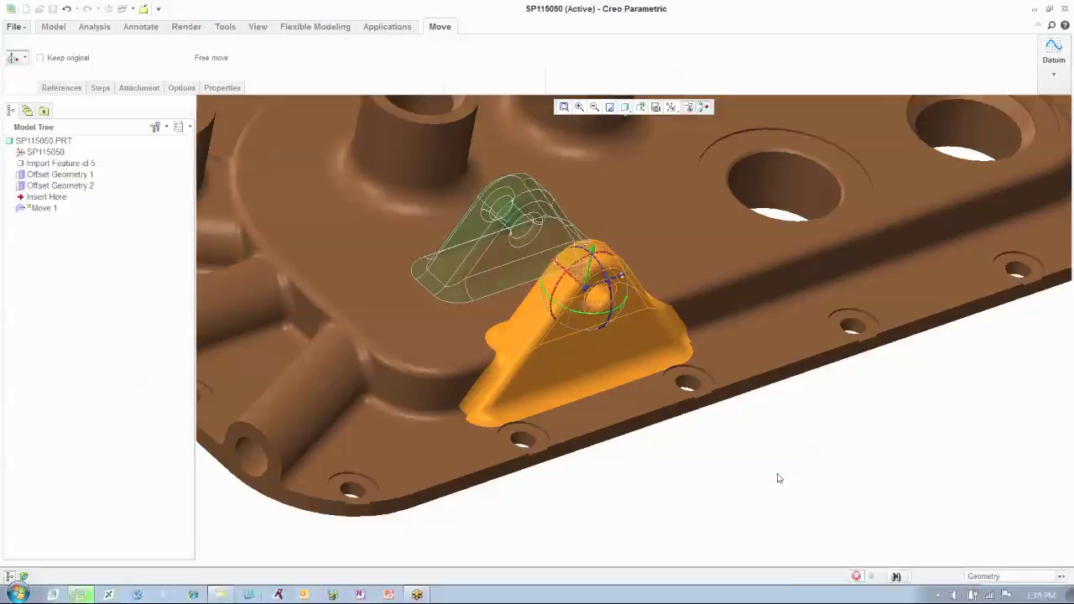
middle_click(777, 478)
middle_click_drag(776, 498, 763, 469)
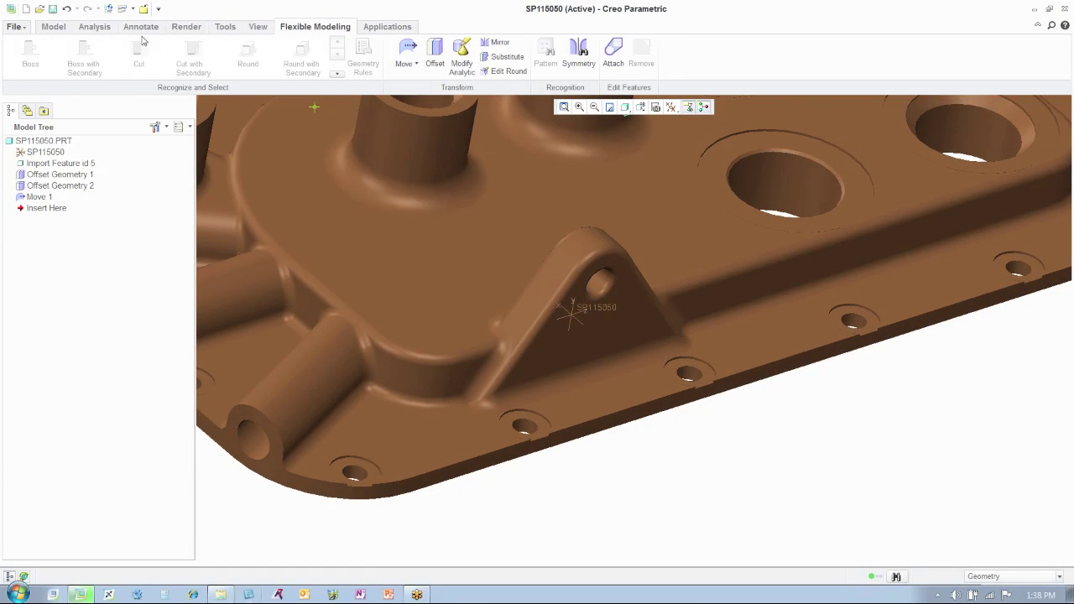
Step: Undo the lug's free move and reselect the entire triangular lug using boss-with-secondary shape recognition
left_click(67, 10)
left_click(68, 9)
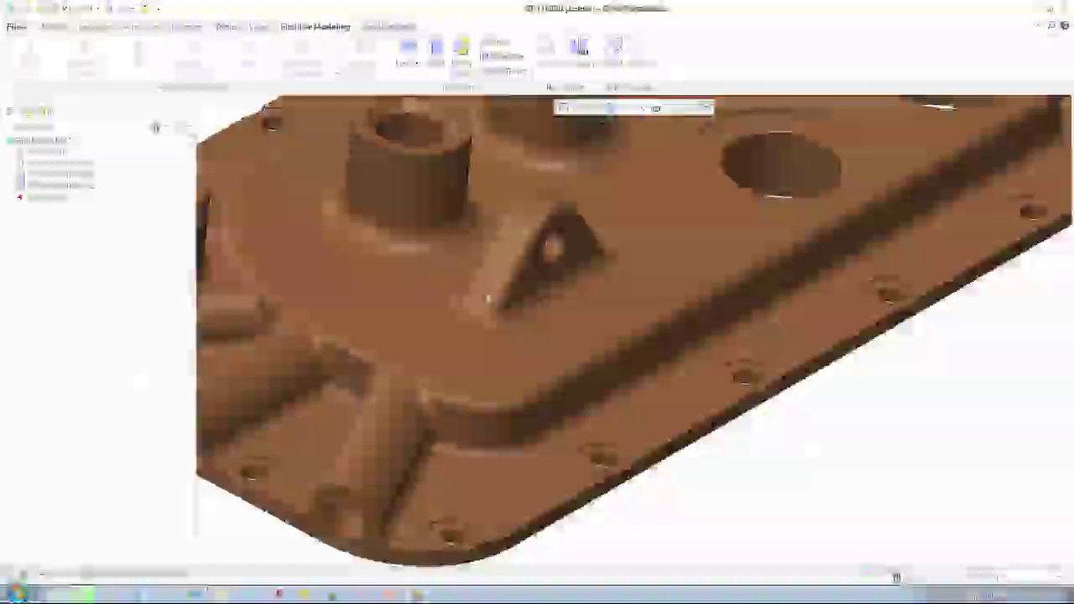
left_click(490, 282)
left_click(491, 283)
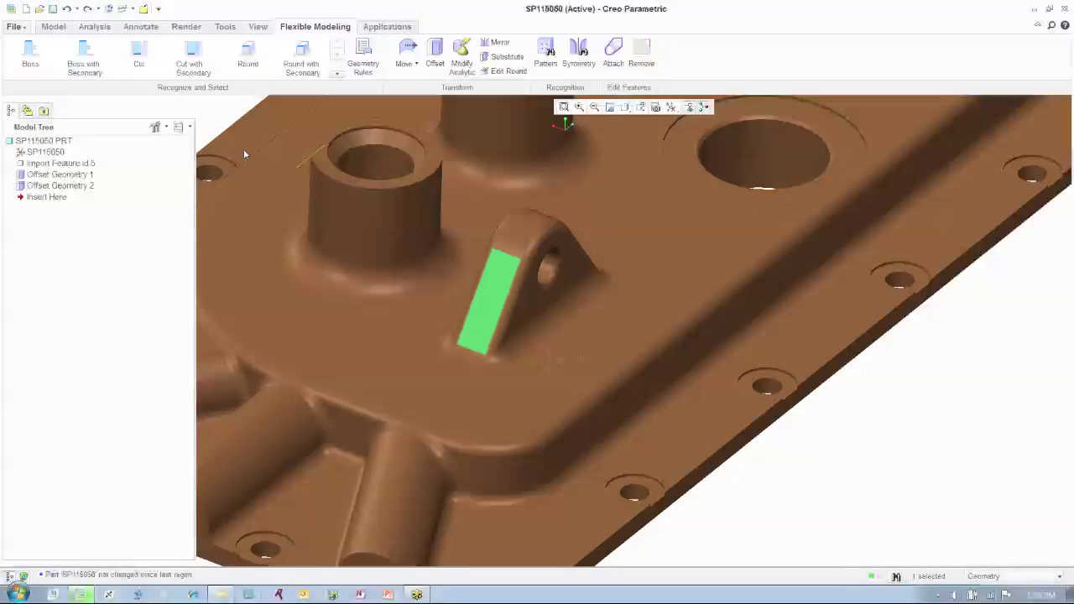
left_click(84, 59)
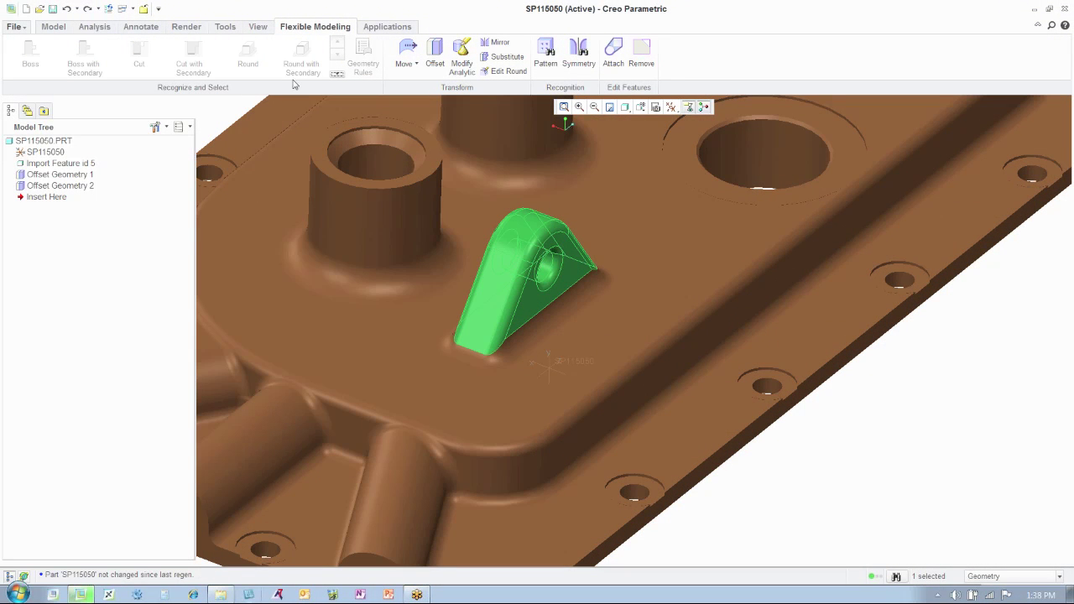
Step: Start a dragger move of the lug and place the dragger origin on the SP115050 coordinate system
left_click(405, 52)
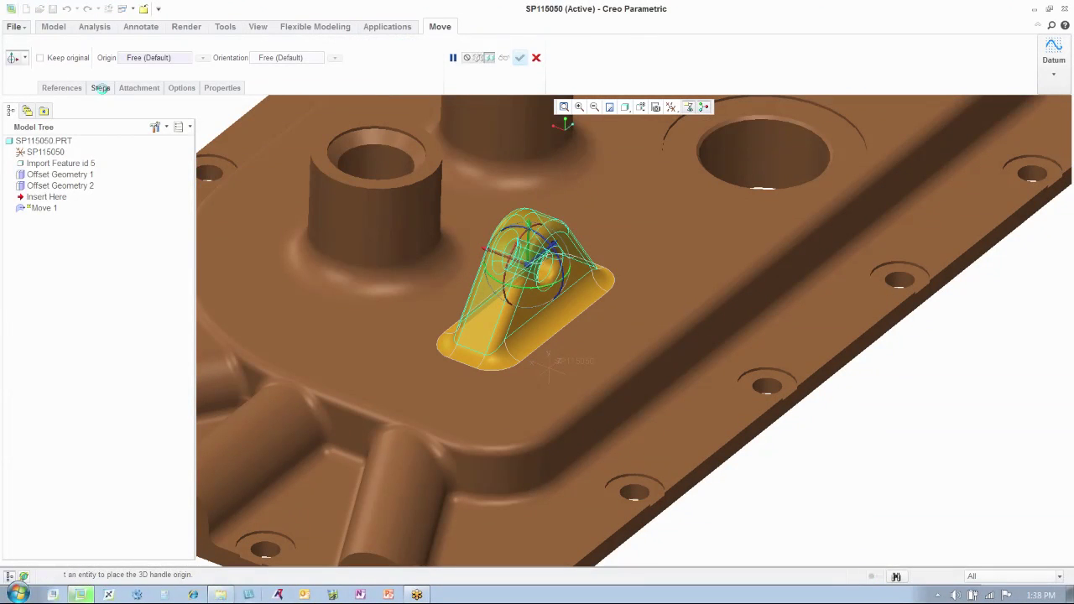
left_click(100, 88)
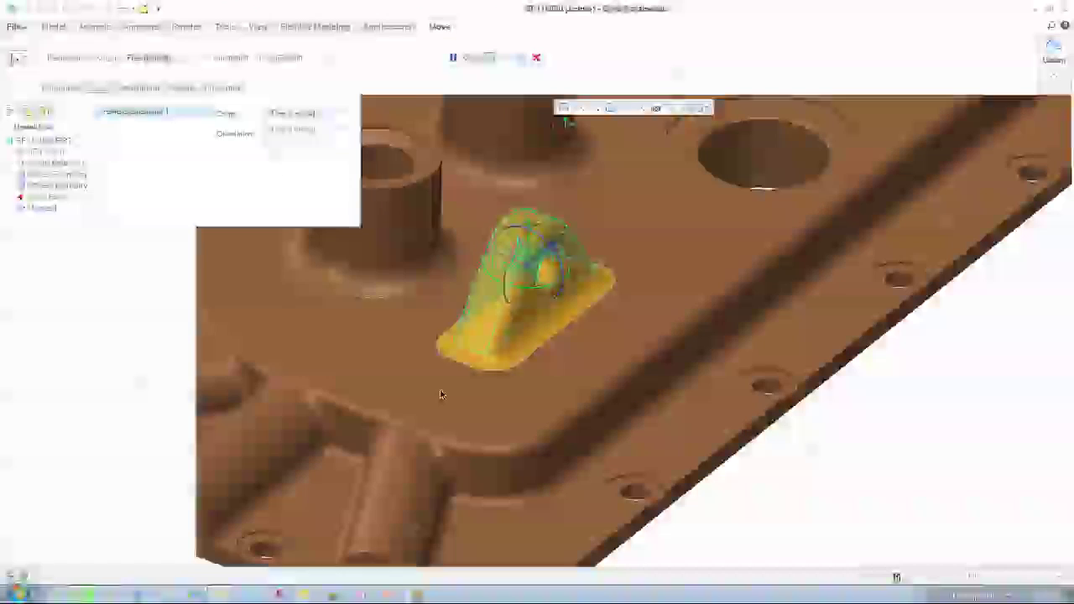
left_click(552, 361)
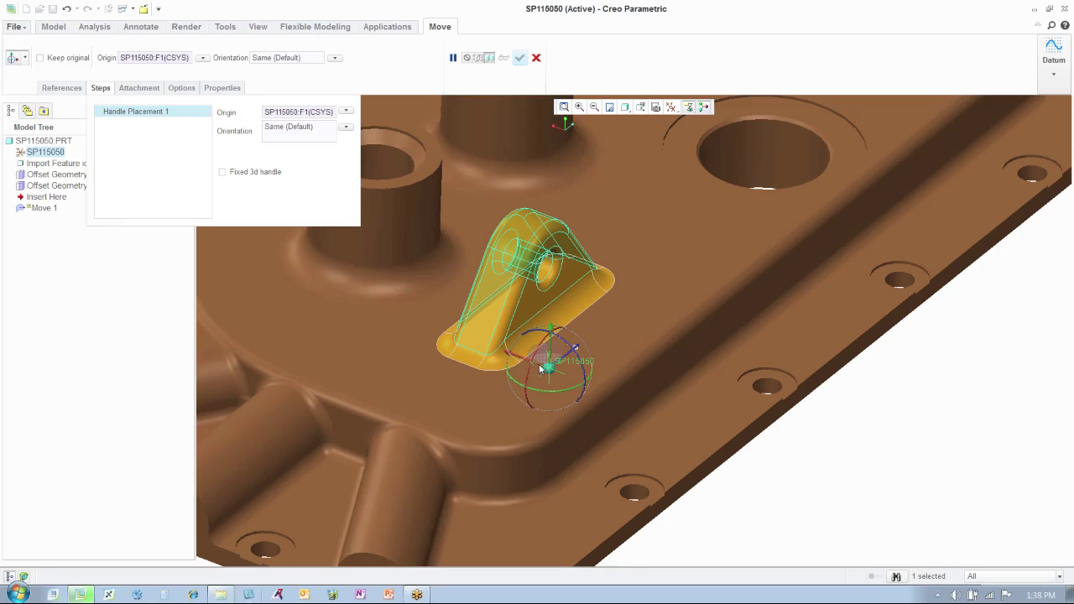
Step: Translate the lug 20 in X and 10 in Z, and complete the move
left_click_drag(538, 366, 683, 407)
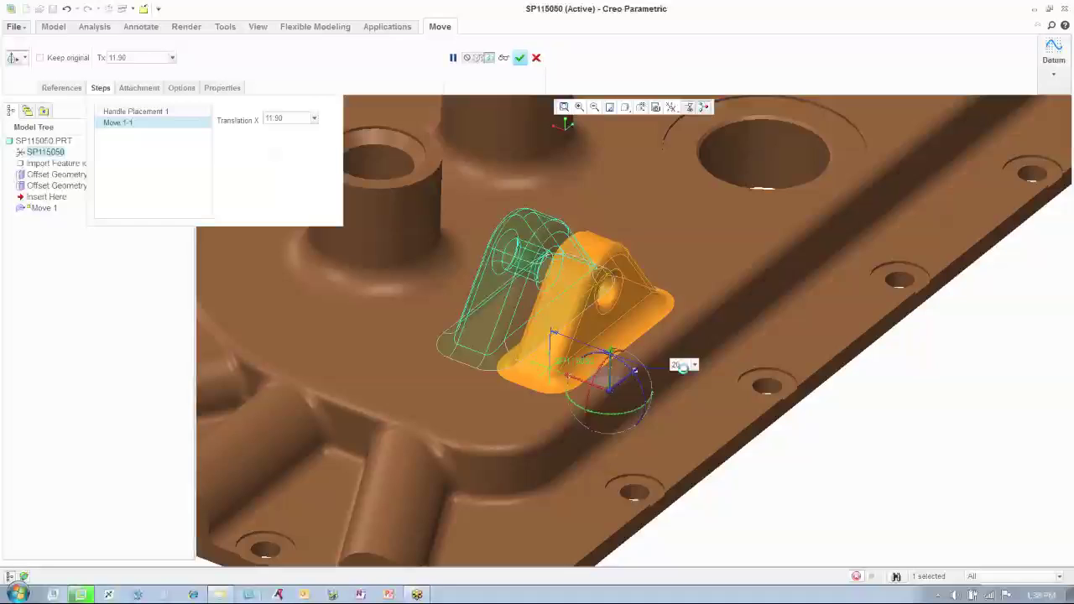
key("Return")
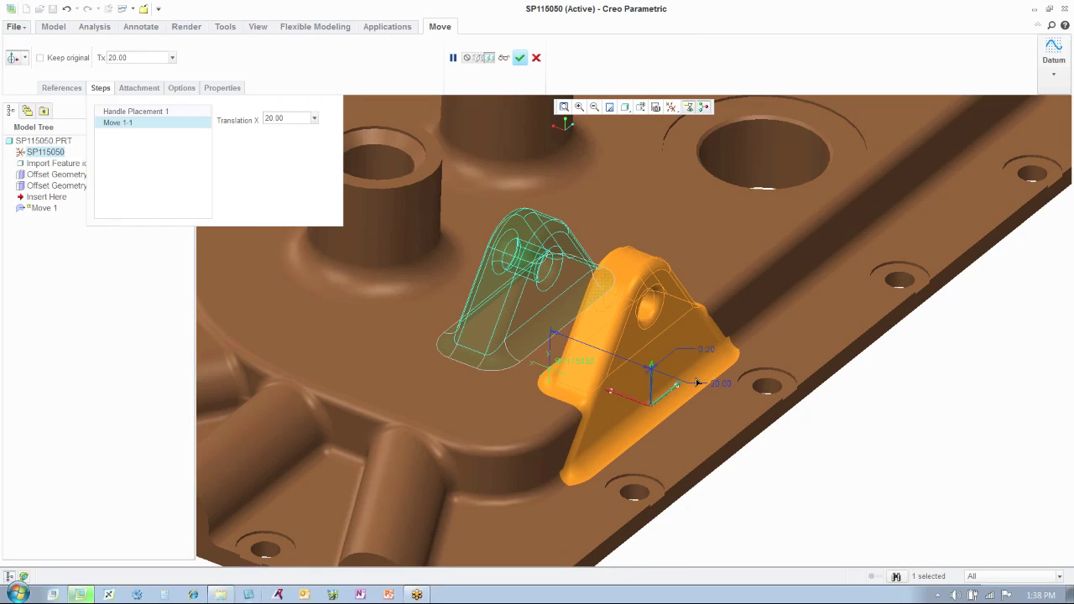
left_click_drag(699, 377, 707, 359)
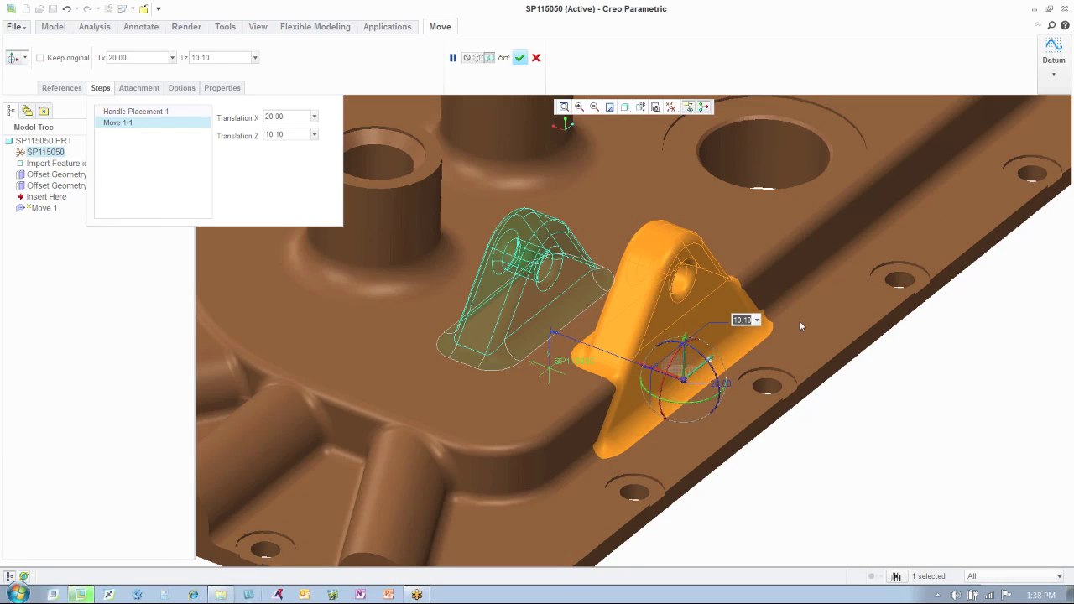
type("10")
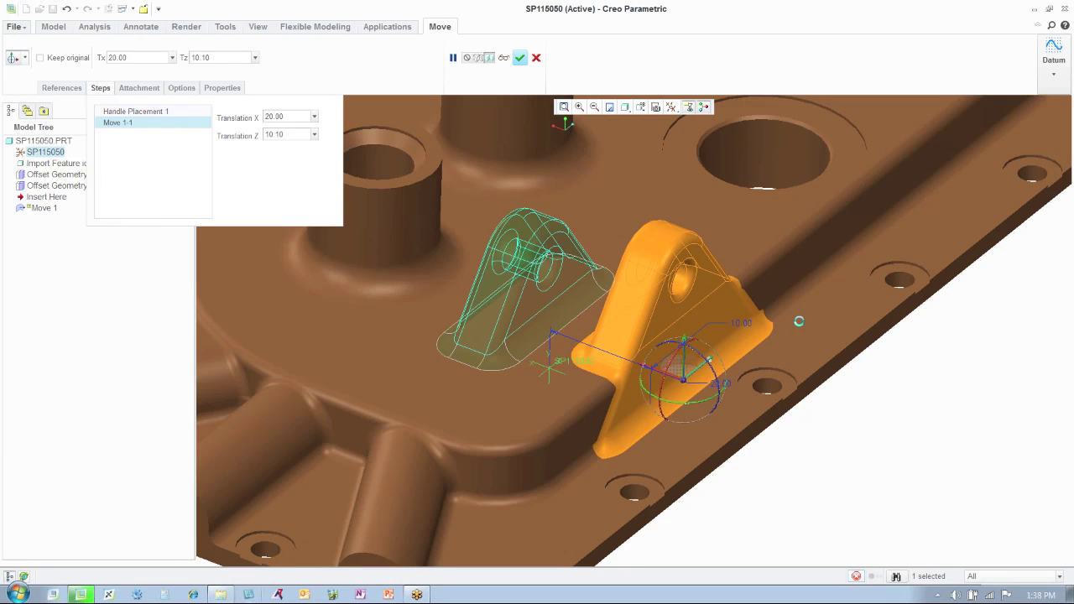
middle_click(881, 407)
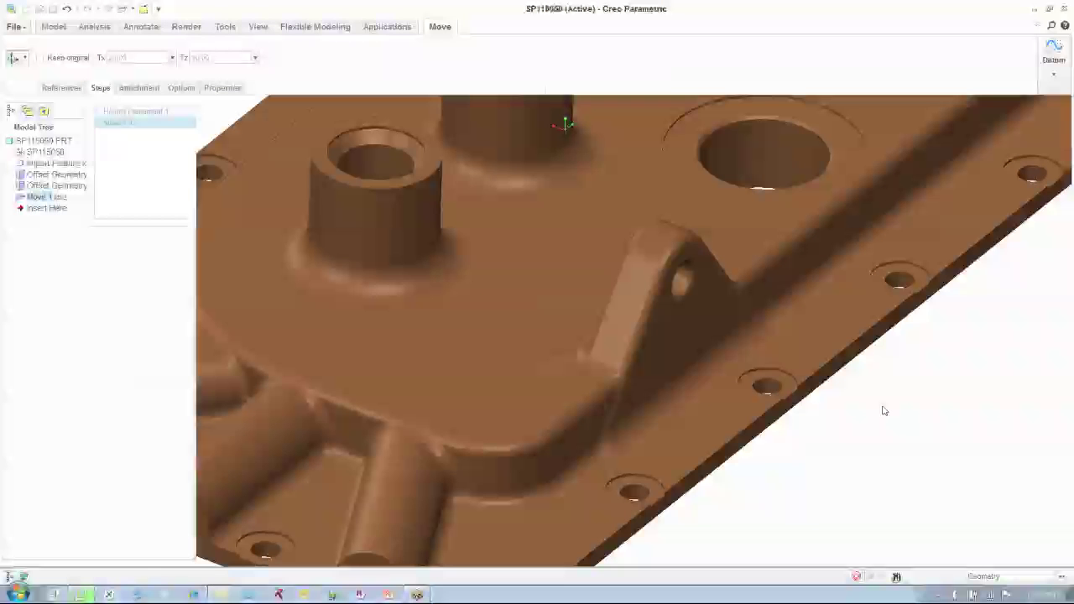
Step: Select the cylindrical boss nearest the radial ribs using boss-with-secondary recognition, and add its inner bore surfaces
scroll(882, 411, "up", 1)
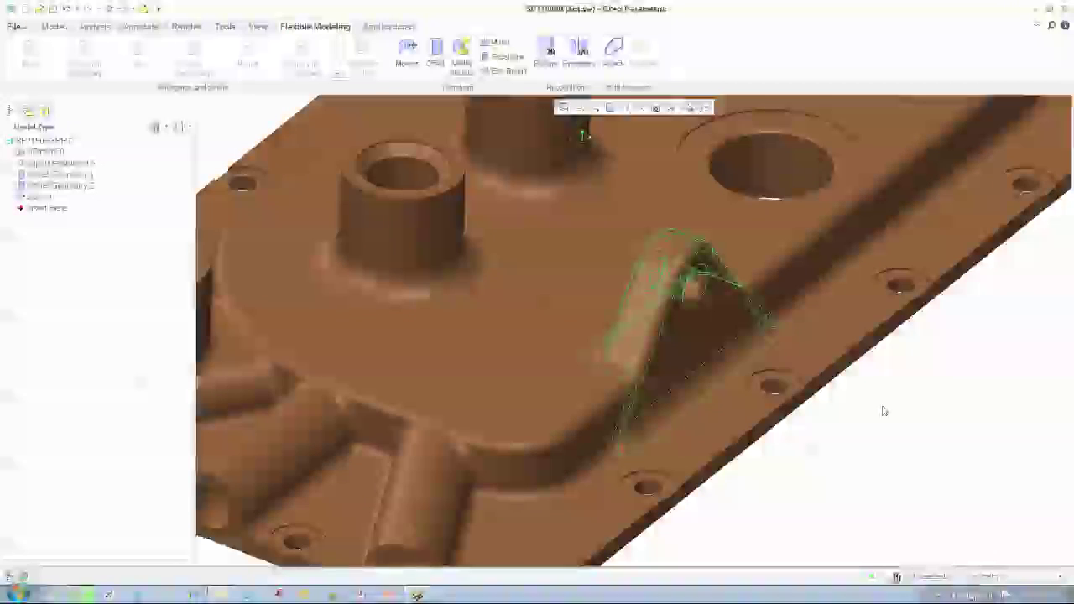
left_click(882, 411)
scroll(882, 410, "up", 1)
middle_click_drag(882, 410, 674, 328)
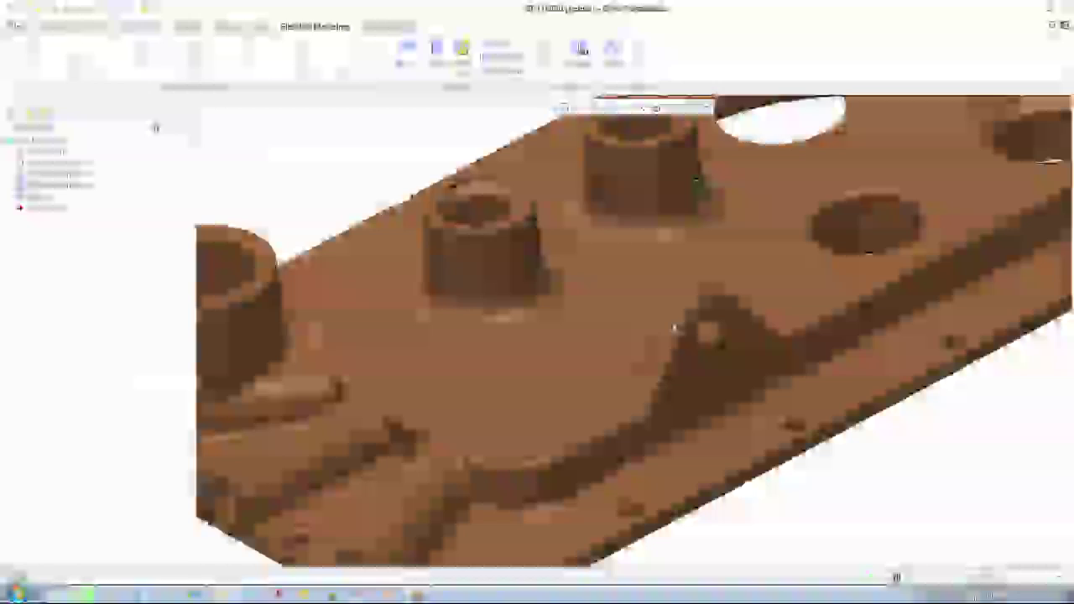
left_click(499, 272)
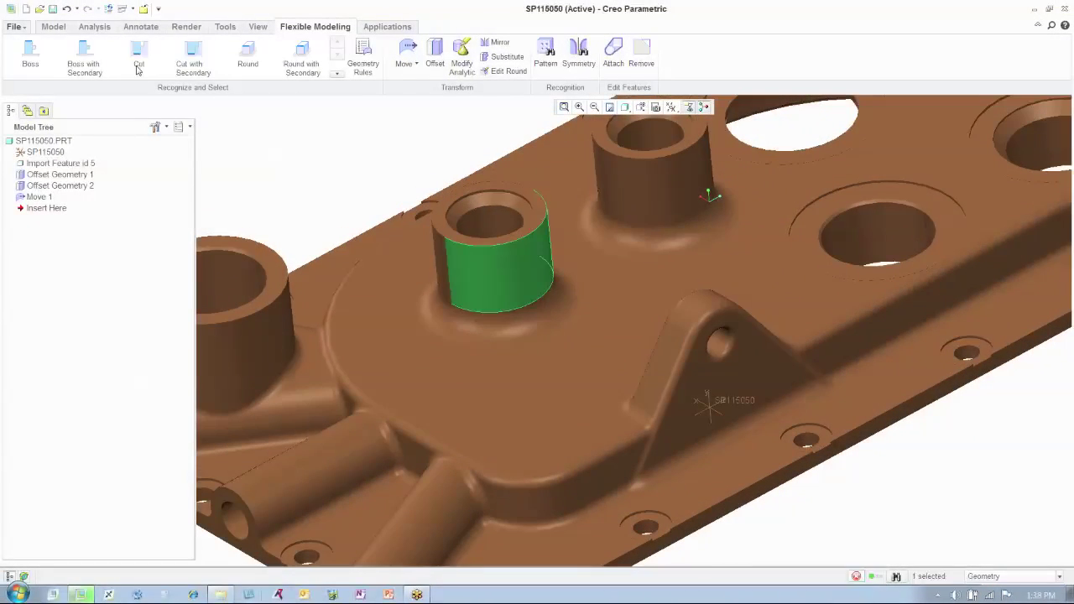
left_click(83, 54)
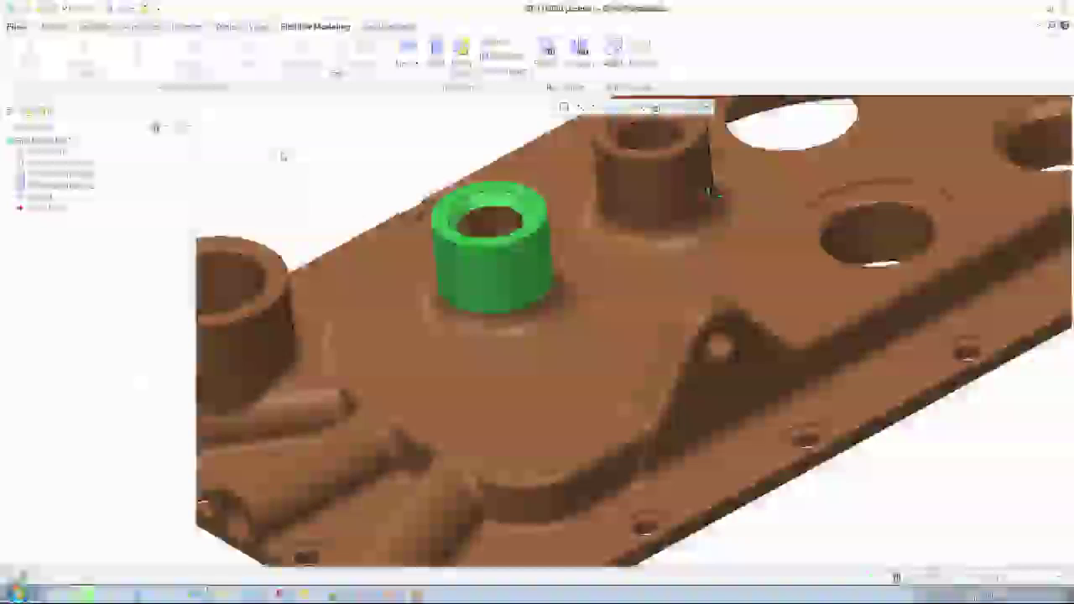
middle_click_drag(283, 156, 458, 246)
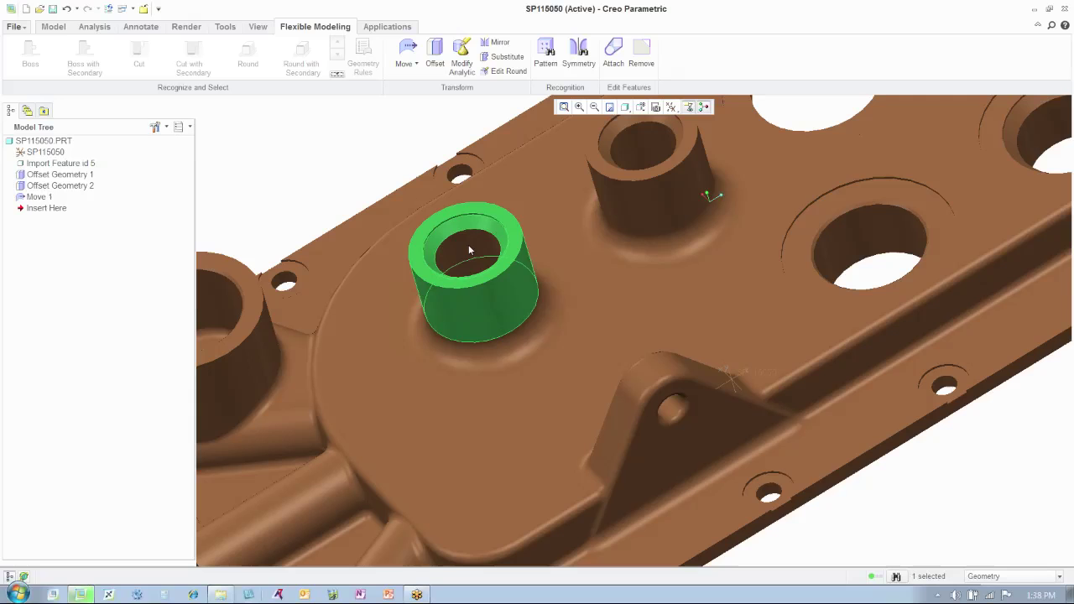
left_click(469, 249, "ctrl")
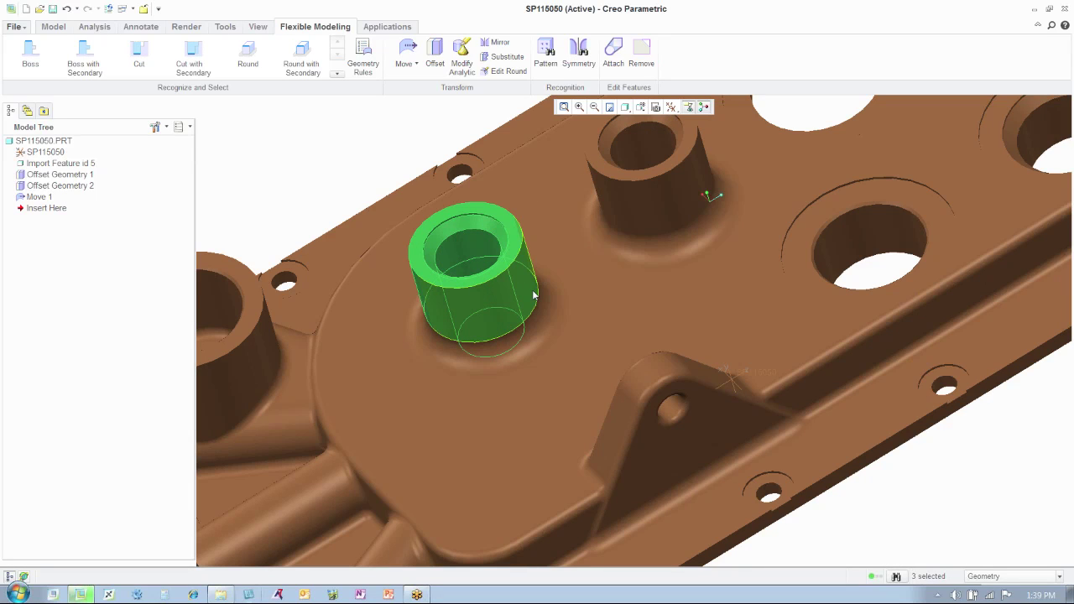
Step: Move the selected boss relative to the SP115050 coordinate system, translating it 20 in X and 10 in Z
key("ctrl+d")
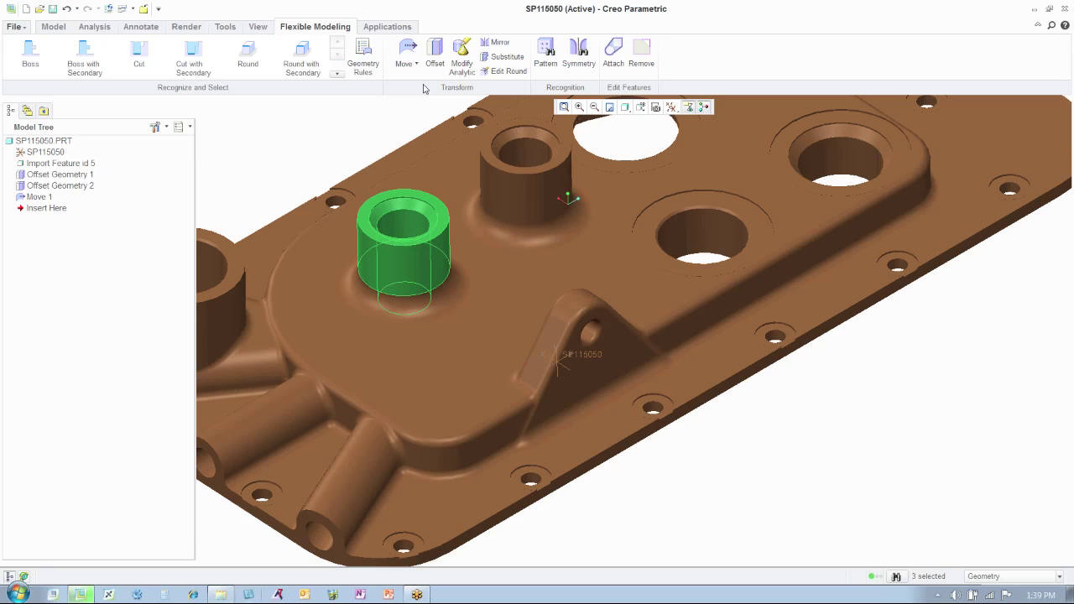
left_click(406, 55)
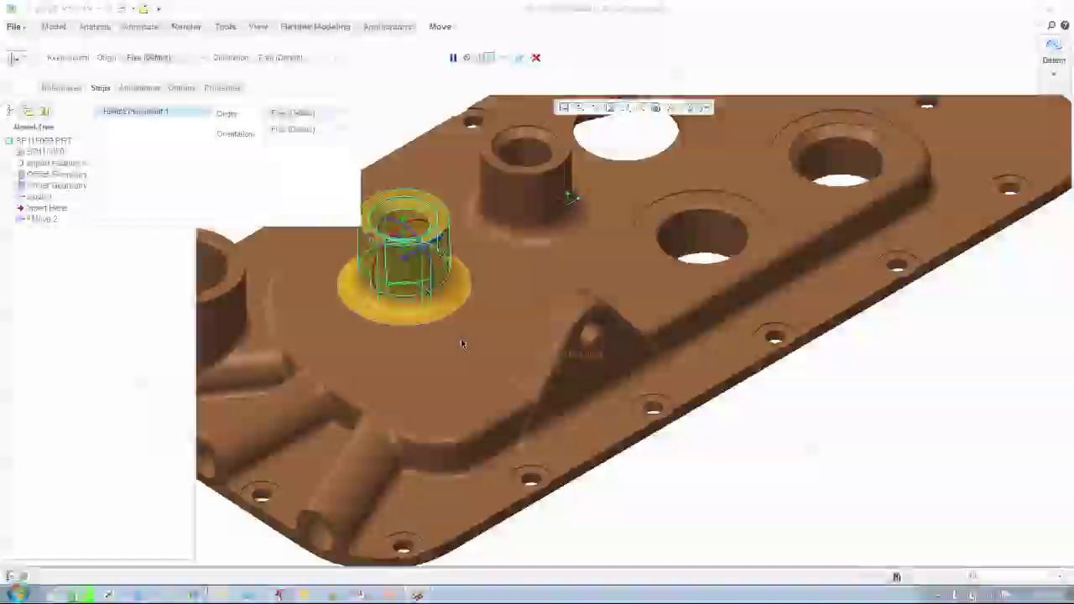
left_click(576, 356)
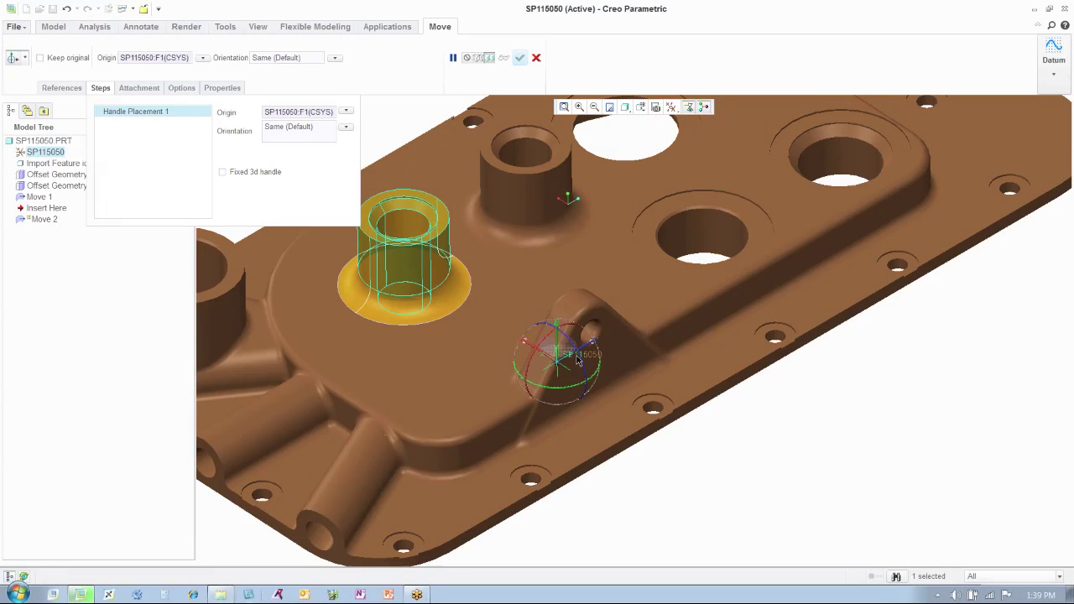
left_click_drag(577, 359, 586, 380)
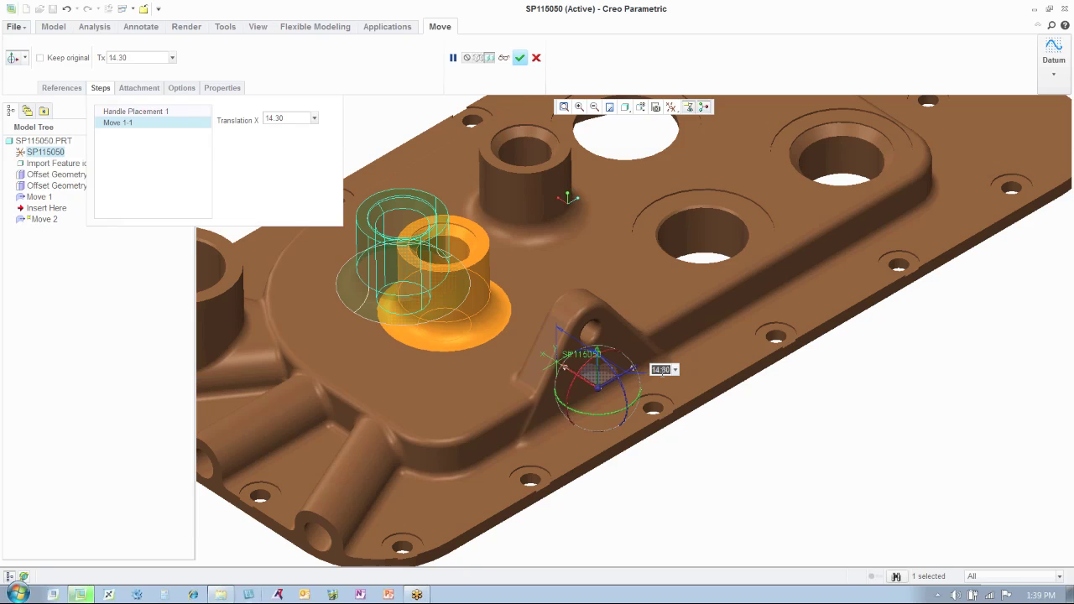
key("Return")
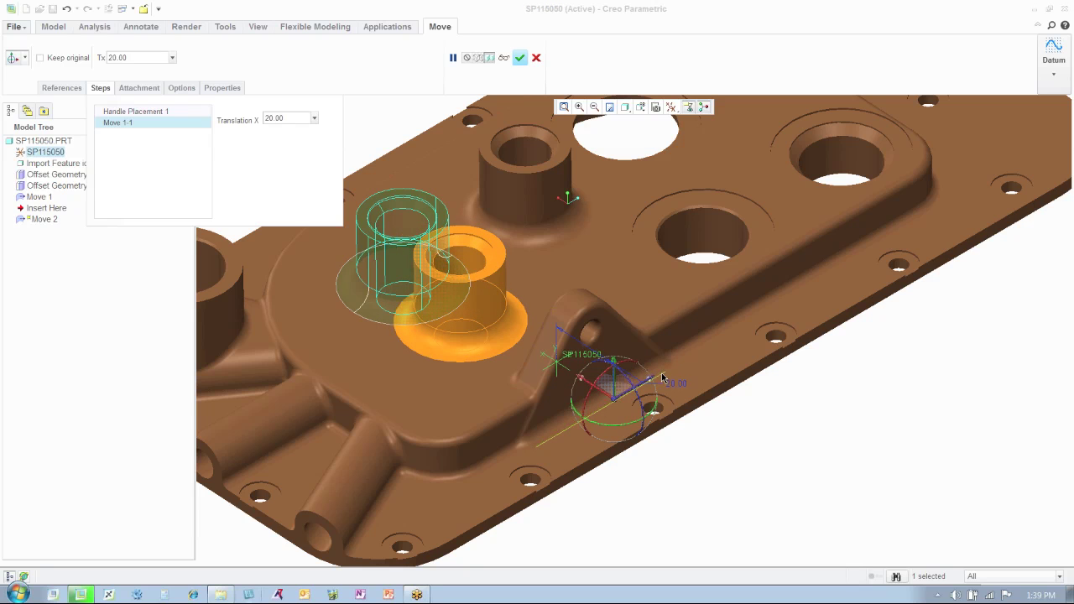
left_click_drag(647, 384, 680, 380)
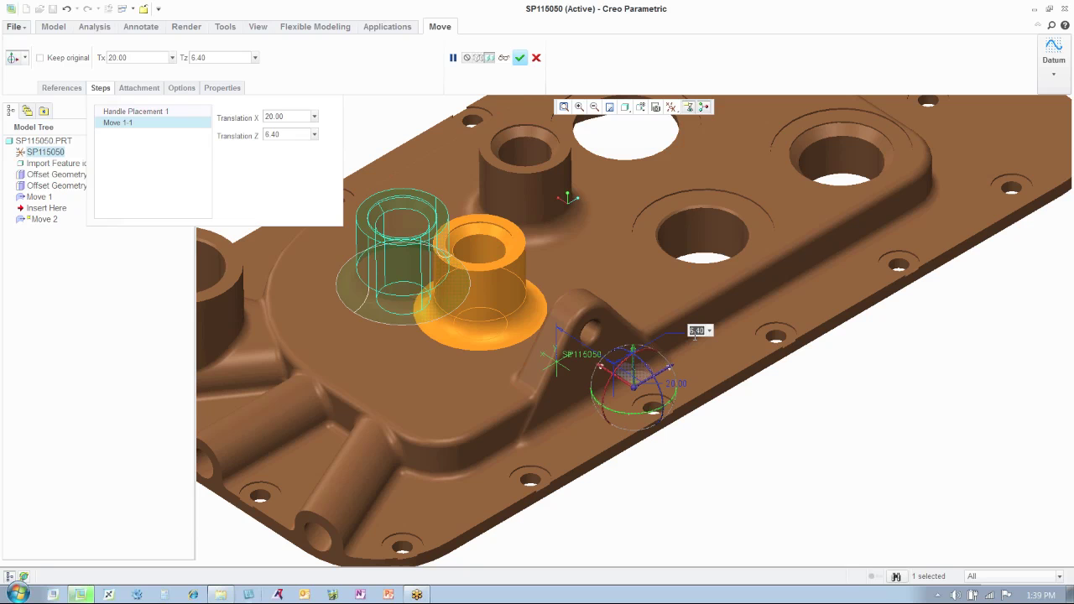
left_click_drag(693, 333, 695, 340)
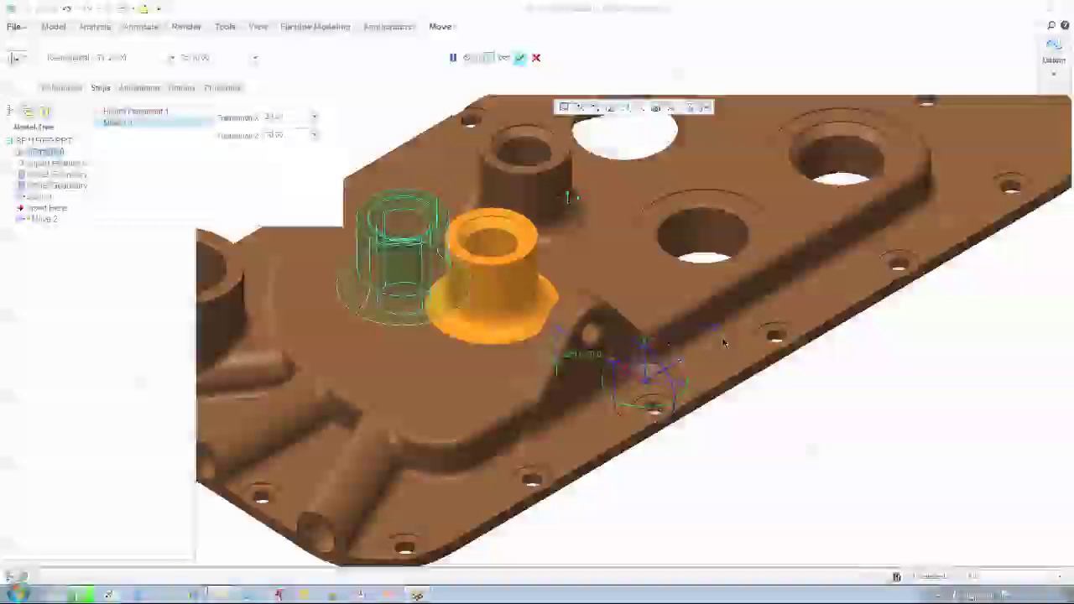
Step: Tilt the boss by rotating it 10 degrees about the Z axis within the same move
middle_click_drag(723, 343, 743, 356)
mouse_move(664, 354)
middle_mouse_down()
mouse_move(693, 358)
mouse_move(659, 348)
middle_mouse_up()
left_click_drag(659, 347, 649, 345)
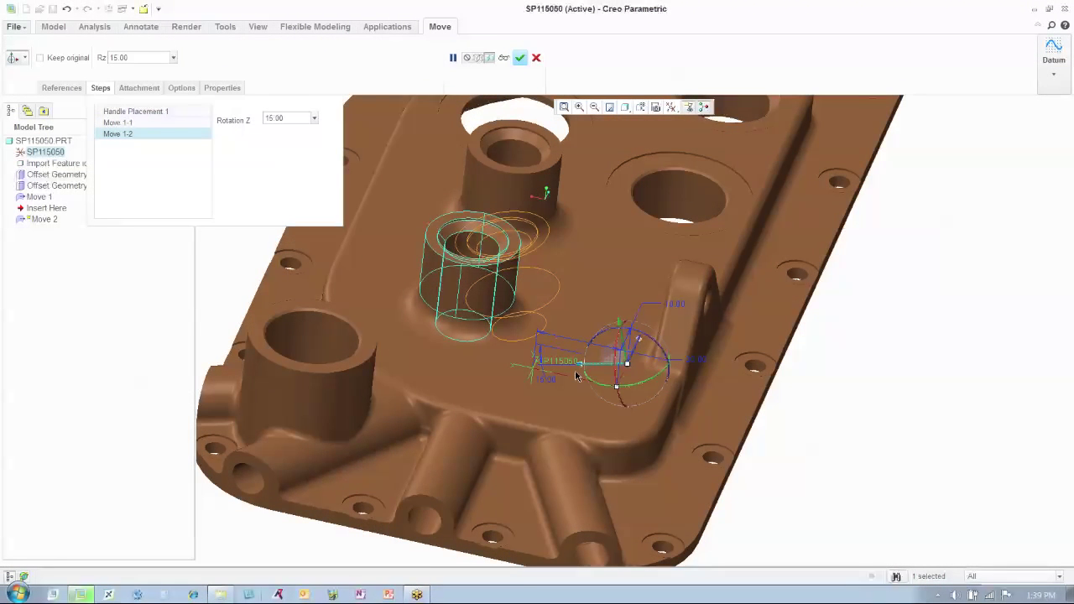
double_click(546, 378)
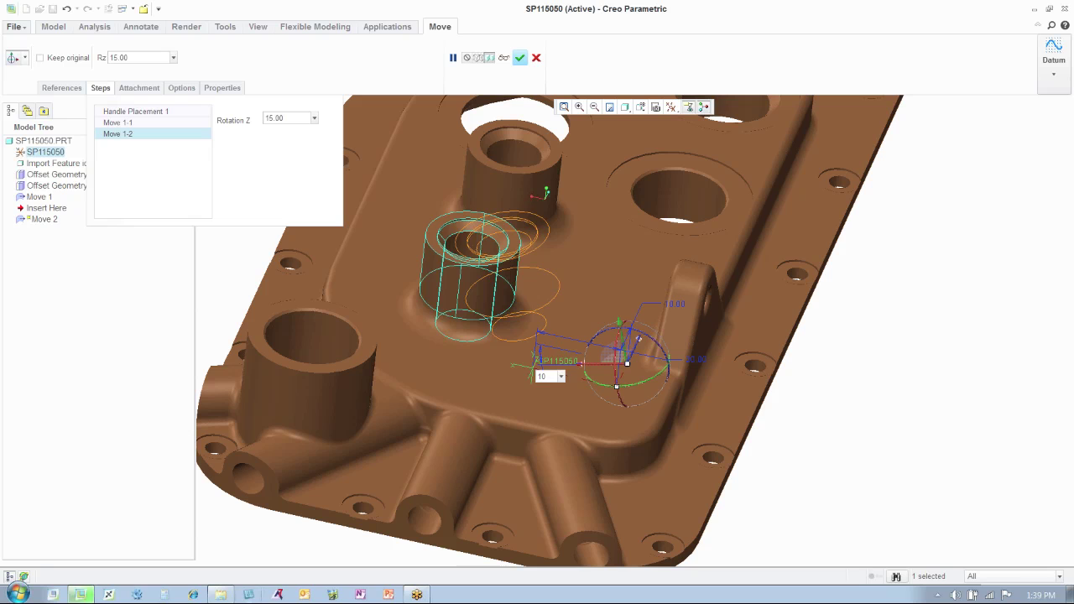
type("10")
key("Return")
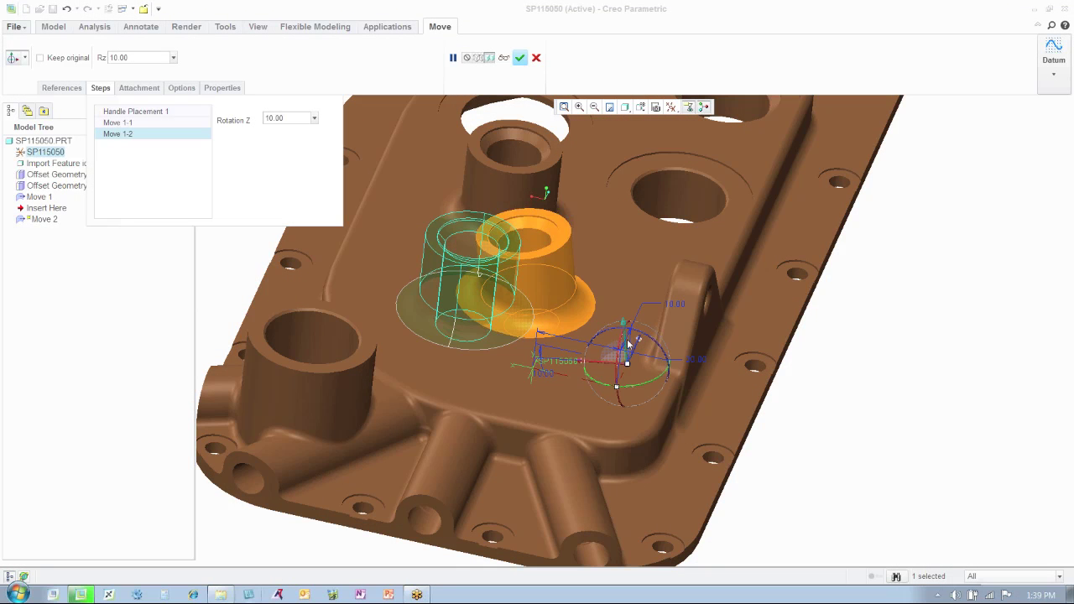
Step: Translate the tilted boss 5 in Y and complete the move
scroll(629, 344, "down", 3)
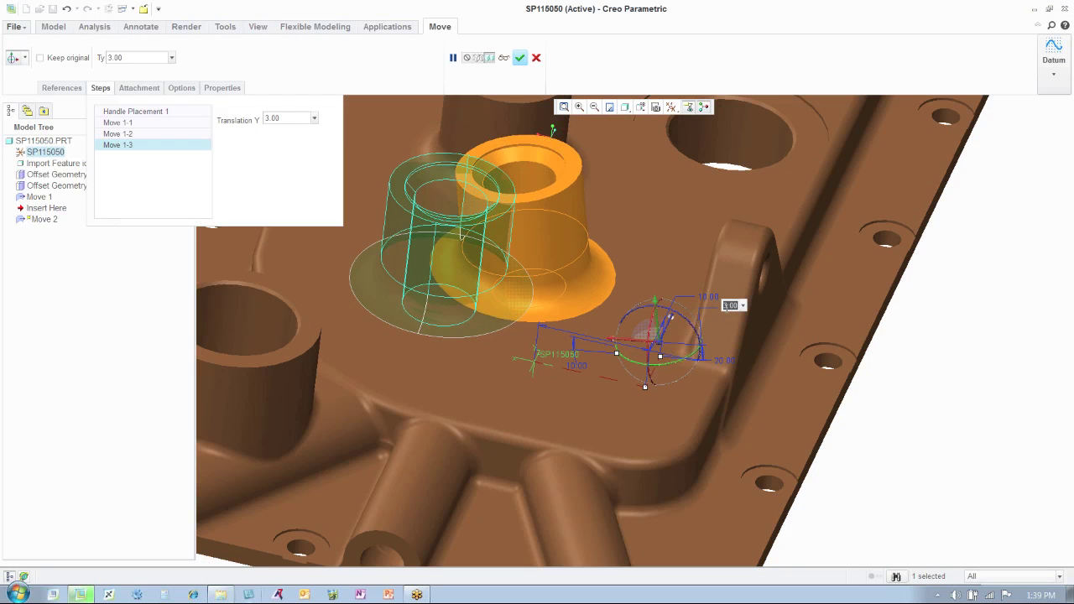
type("5")
key("Return")
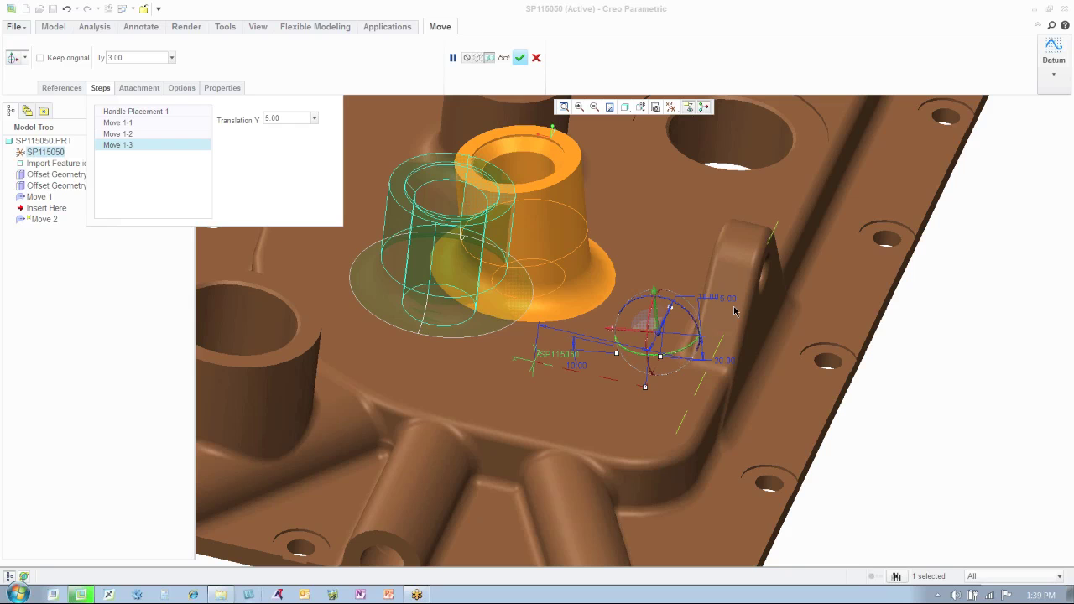
middle_click(920, 331)
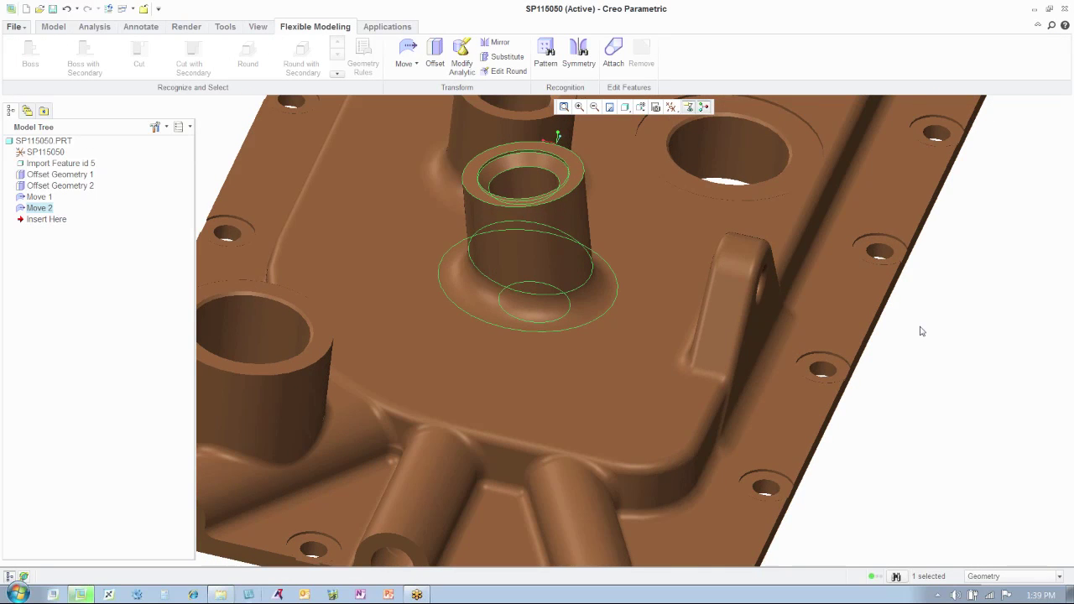
Step: Select the second cylindrical boss with boss shape recognition, and add its bore surfaces and both halves of the conical surface at the bore's underside
scroll(920, 331, "down", 2)
middle_click_drag(908, 328, 605, 256)
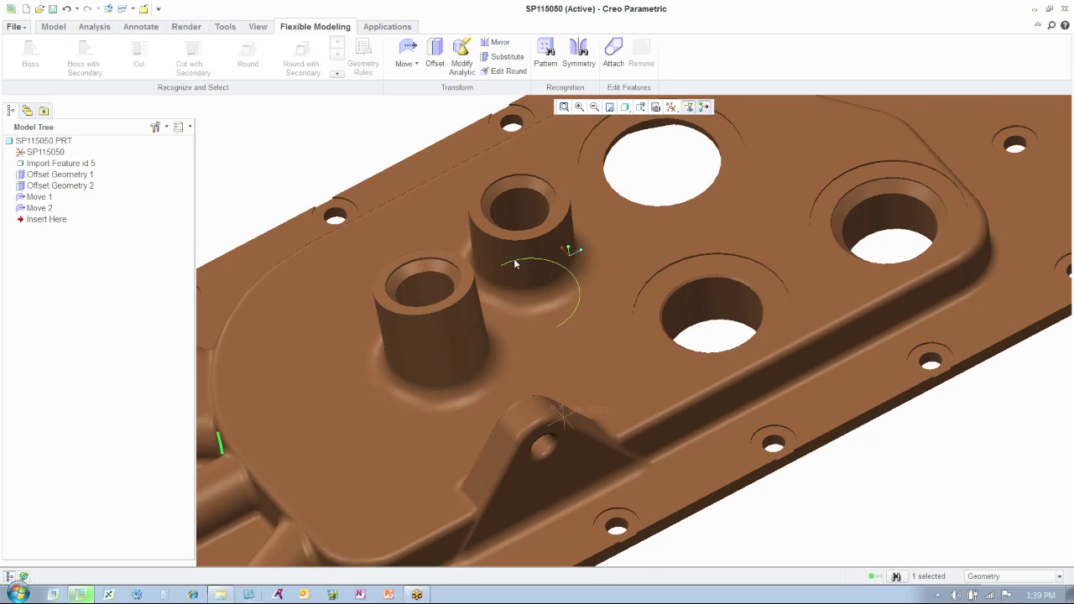
left_click(514, 255)
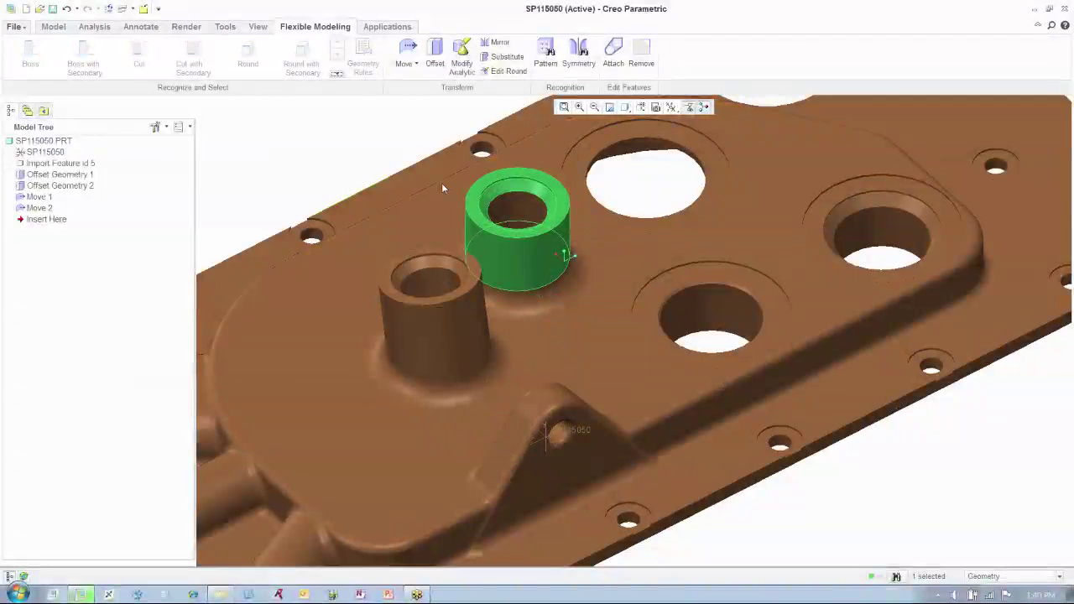
left_click(495, 220, "ctrl")
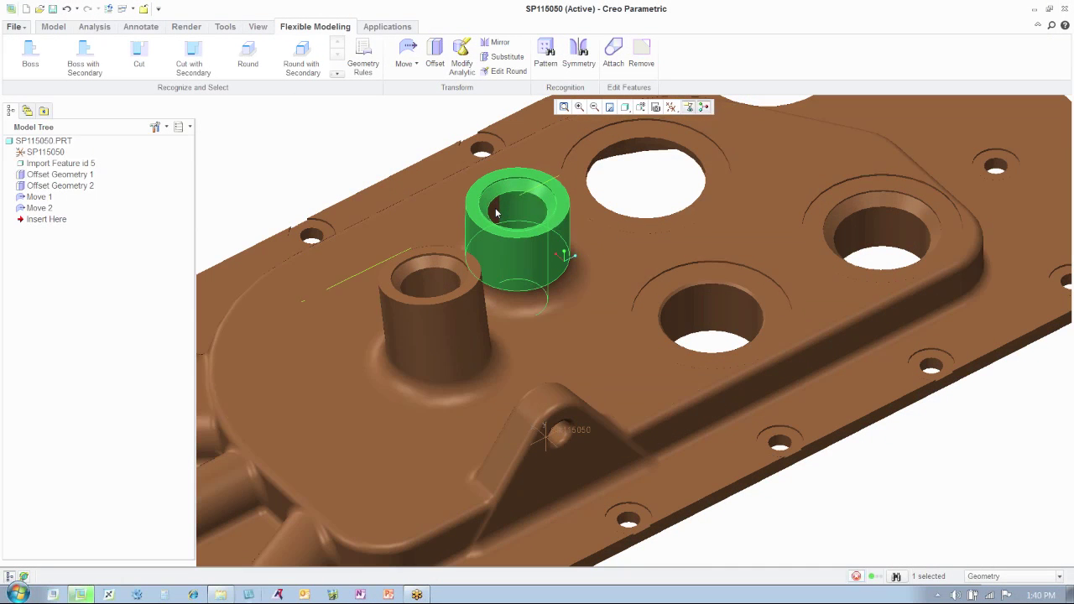
middle_click_drag(550, 275, 502, 143)
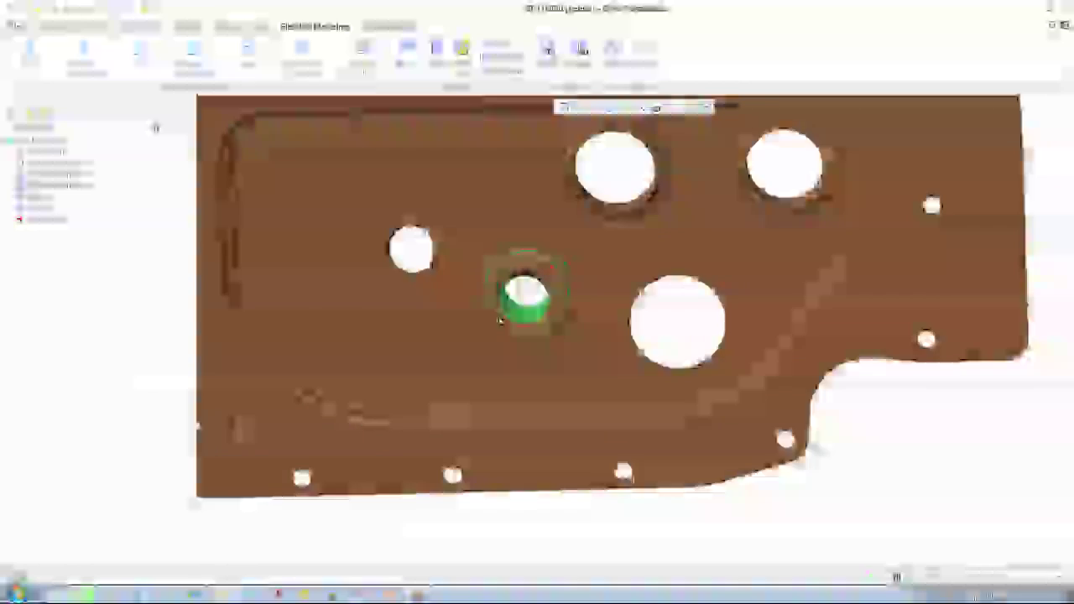
scroll(500, 321, "down", 5)
scroll(499, 321, "down", 2)
left_click(515, 313, "ctrl")
left_click(729, 398, "ctrl")
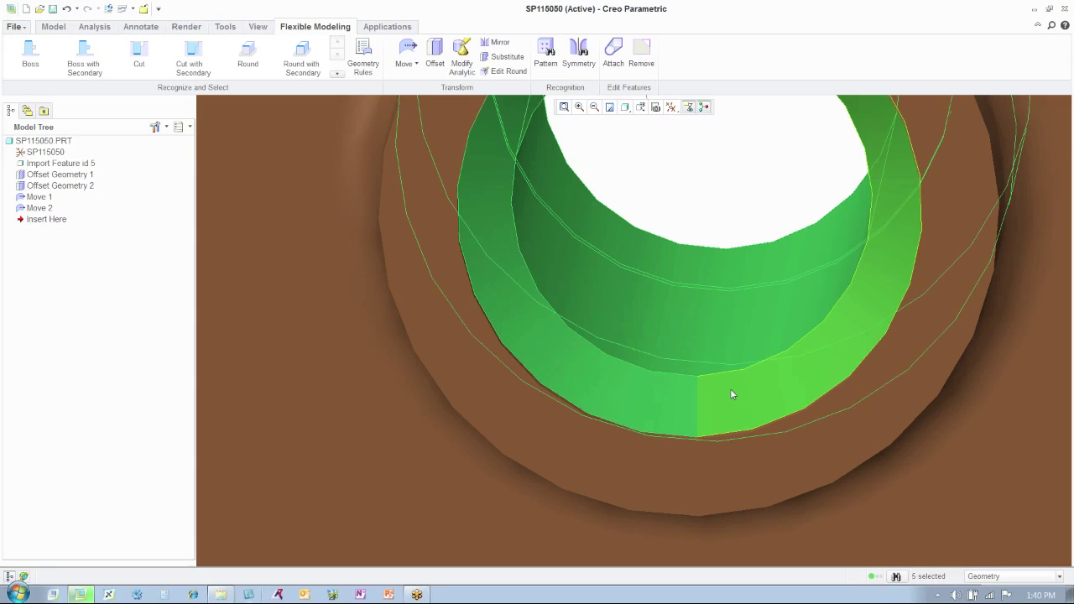
Step: Add the narrow rim surfaces, the annular end face and the outer cylindrical surfaces on the boss's underside to the selection
middle_click_drag(730, 383, 682, 391)
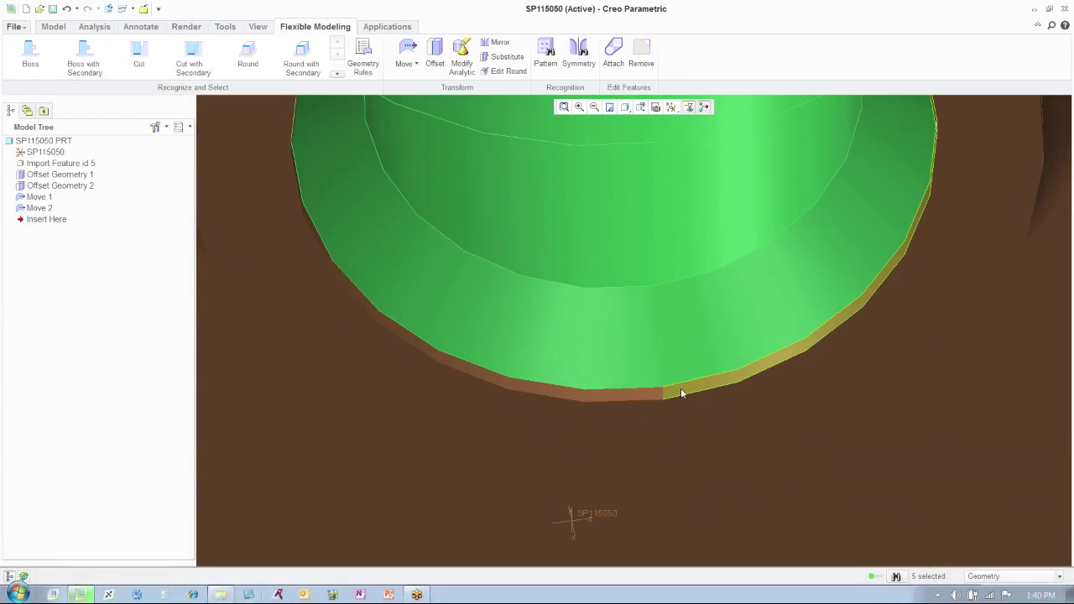
left_click(648, 396, "ctrl")
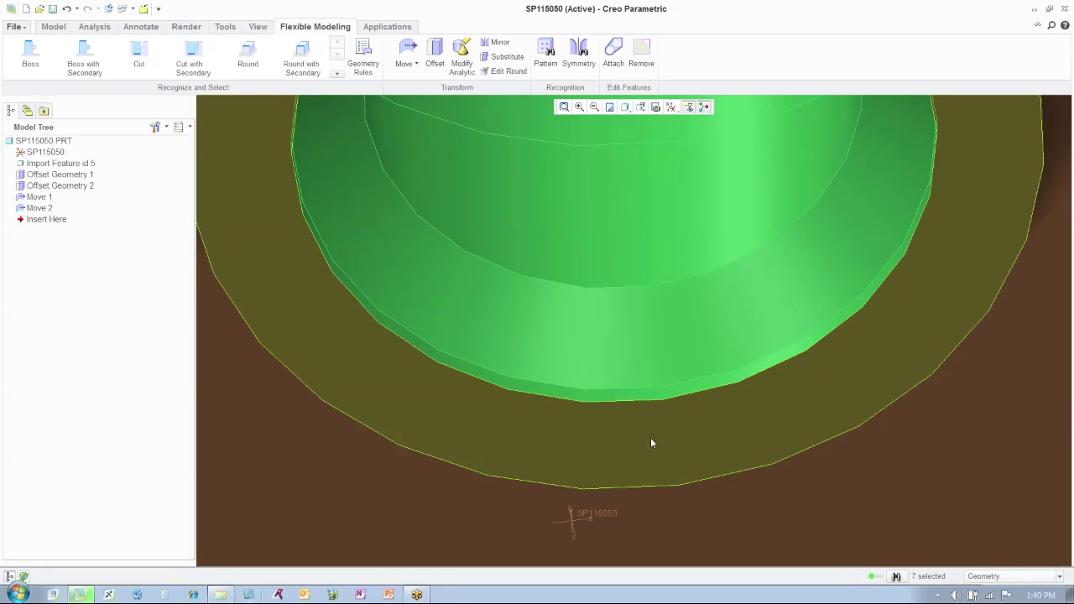
left_click(650, 438, "ctrl")
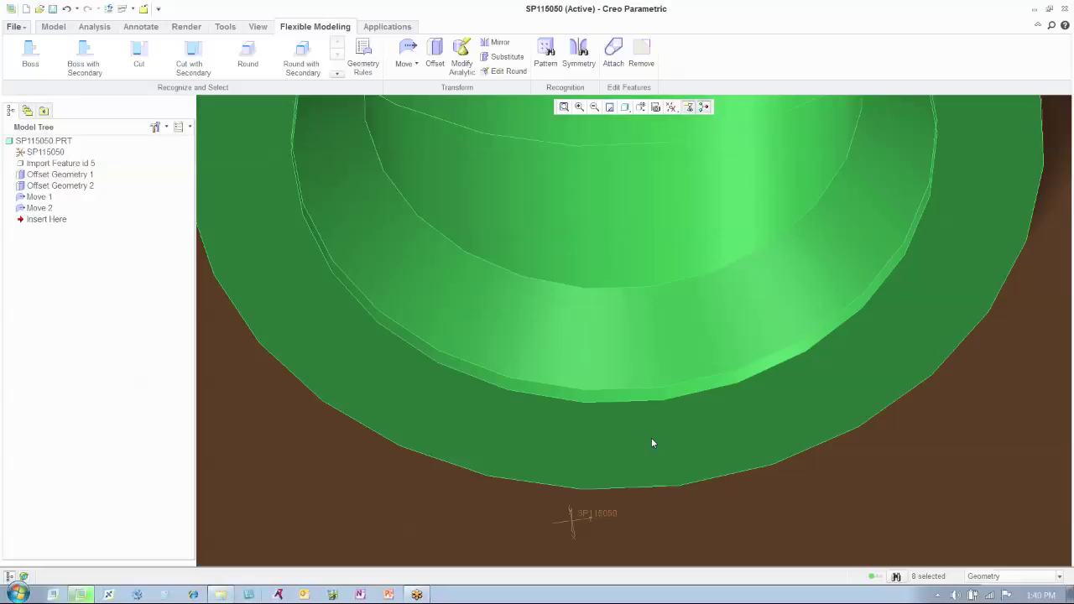
key("ctrl+d")
scroll(652, 438, "down", 6)
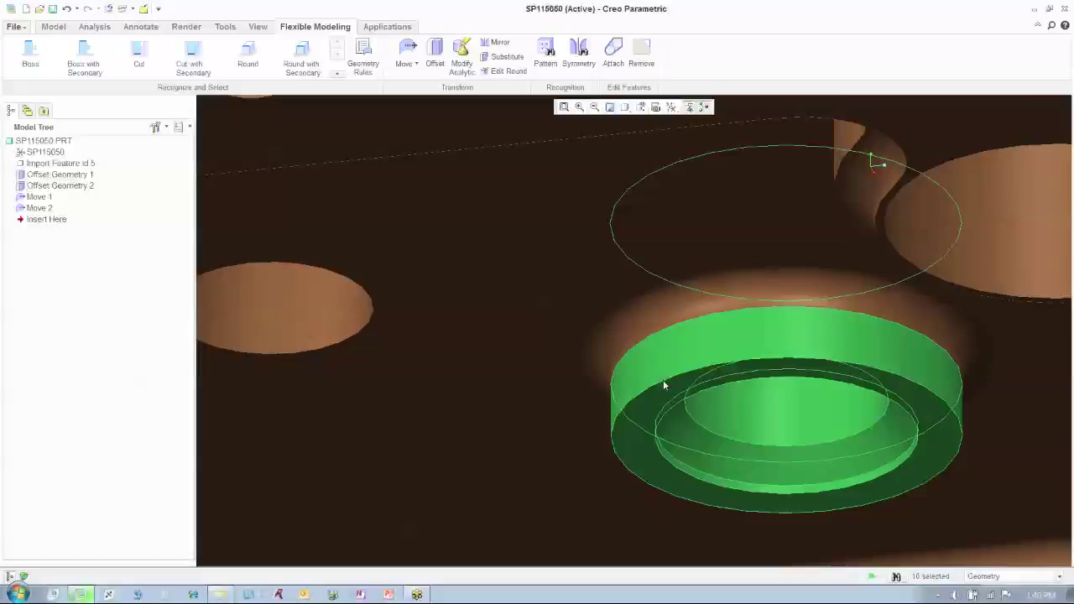
key("ctrl+d")
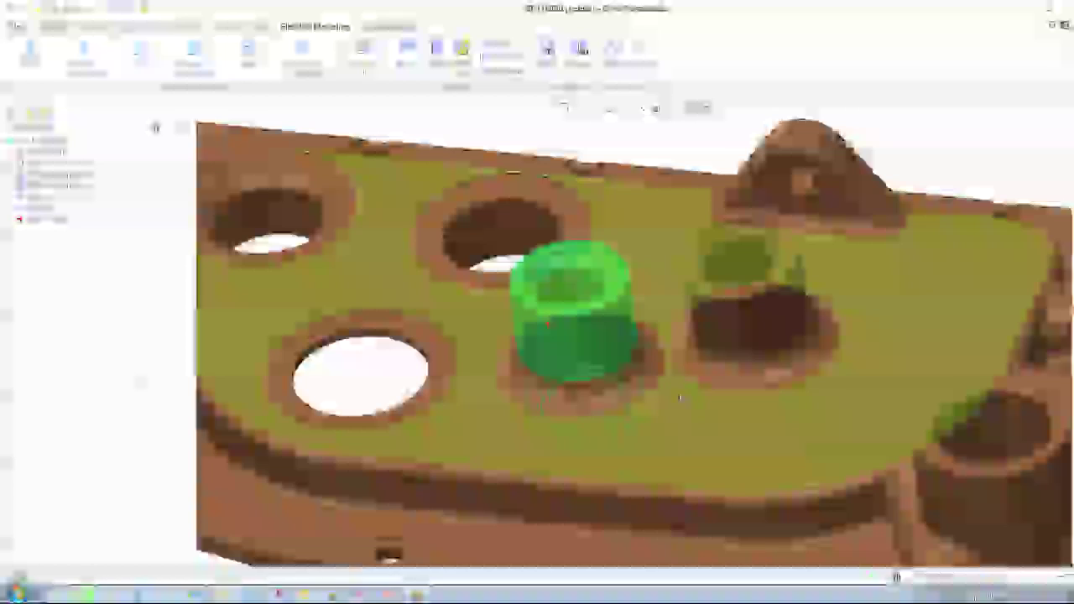
Step: Start moving the selected boss geometry with the 3D handle, setting its origin to the SP115050 coordinate system
left_click(406, 47)
left_click(405, 52)
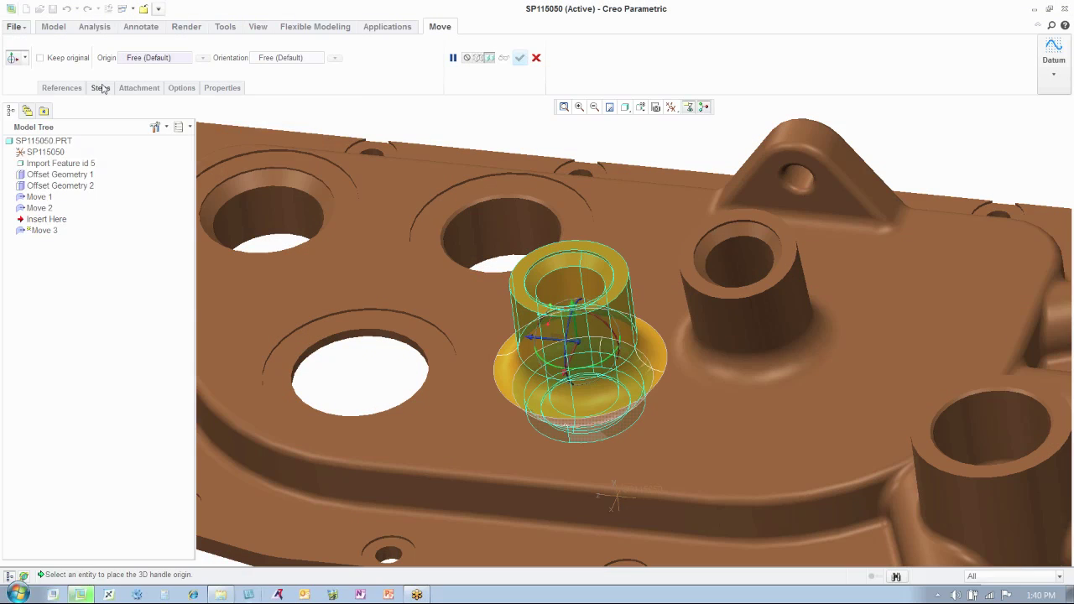
left_click(101, 87)
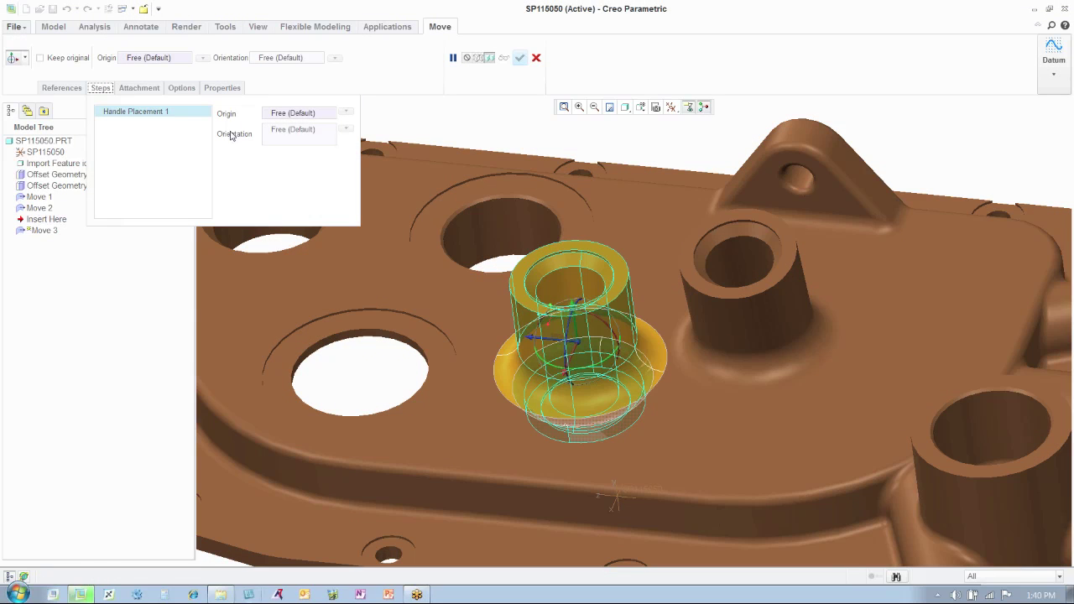
left_click(42, 152)
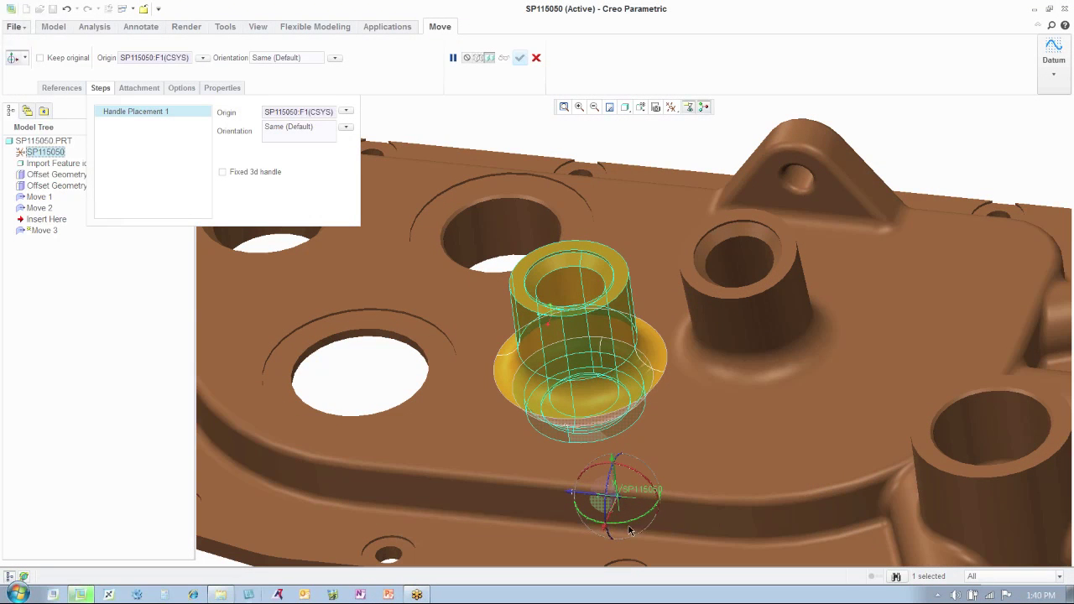
Step: Translate the second boss 5 in X and 5 in Z, and complete the move
left_click_drag(608, 524, 608, 539)
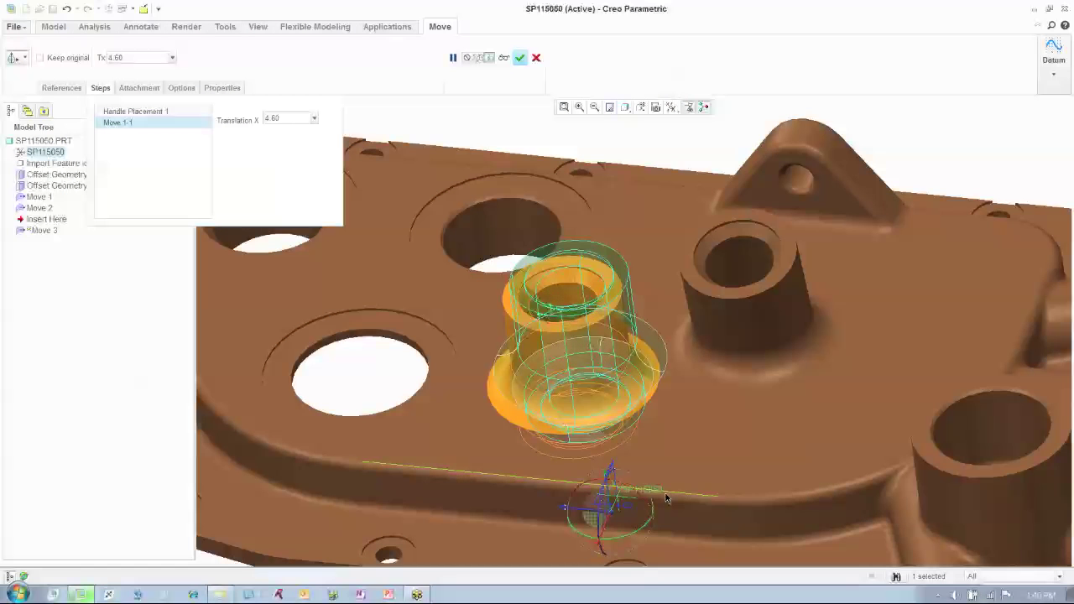
middle_click_drag(665, 498, 666, 486)
double_click(635, 426)
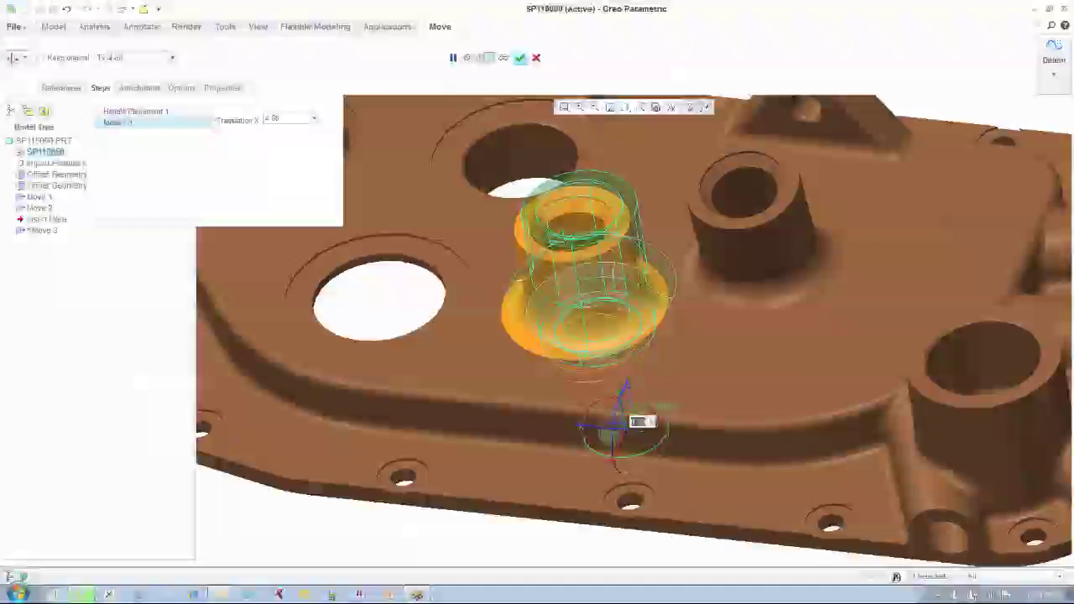
type("5.6")
key("Return")
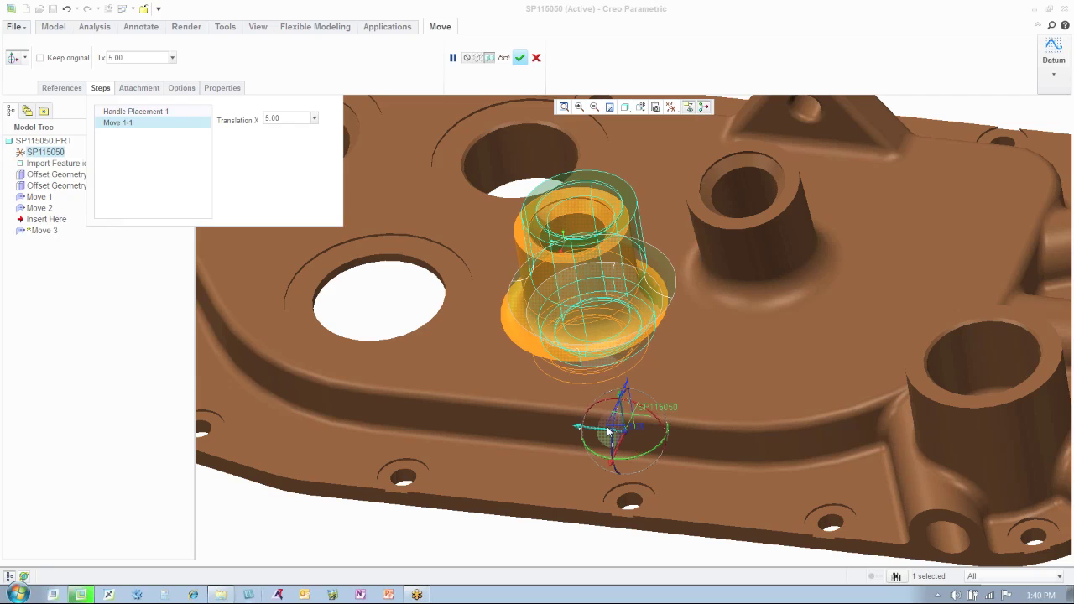
left_click_drag(601, 431, 635, 430)
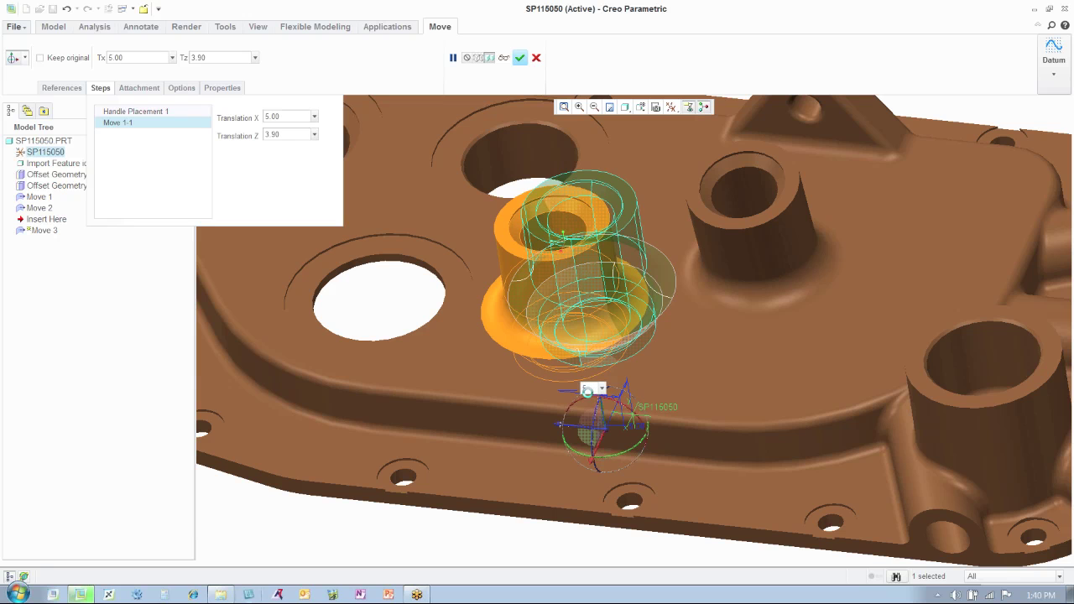
left_click_drag(587, 393, 582, 404)
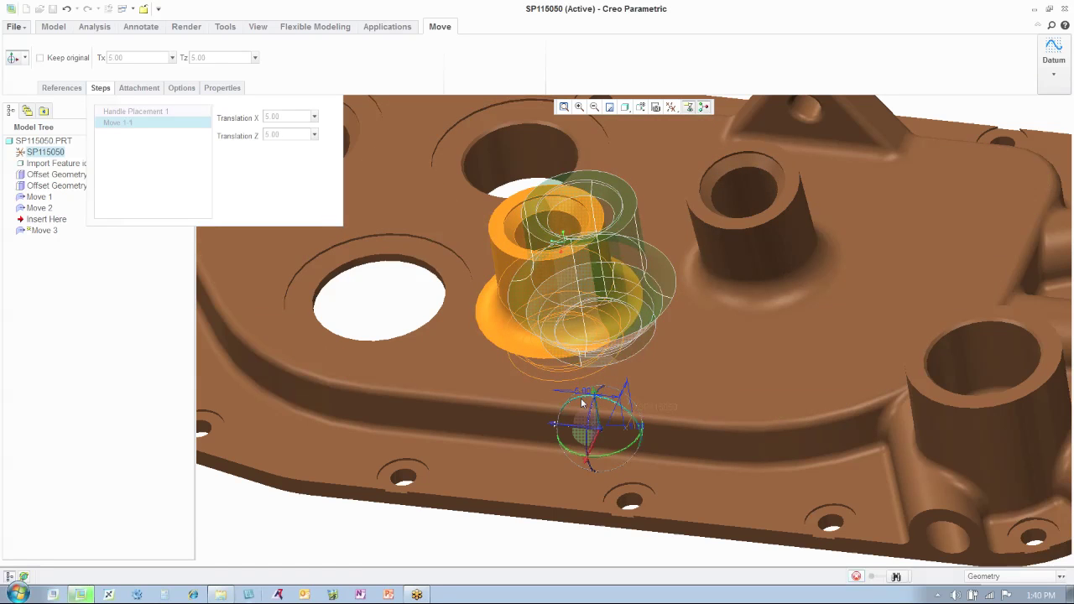